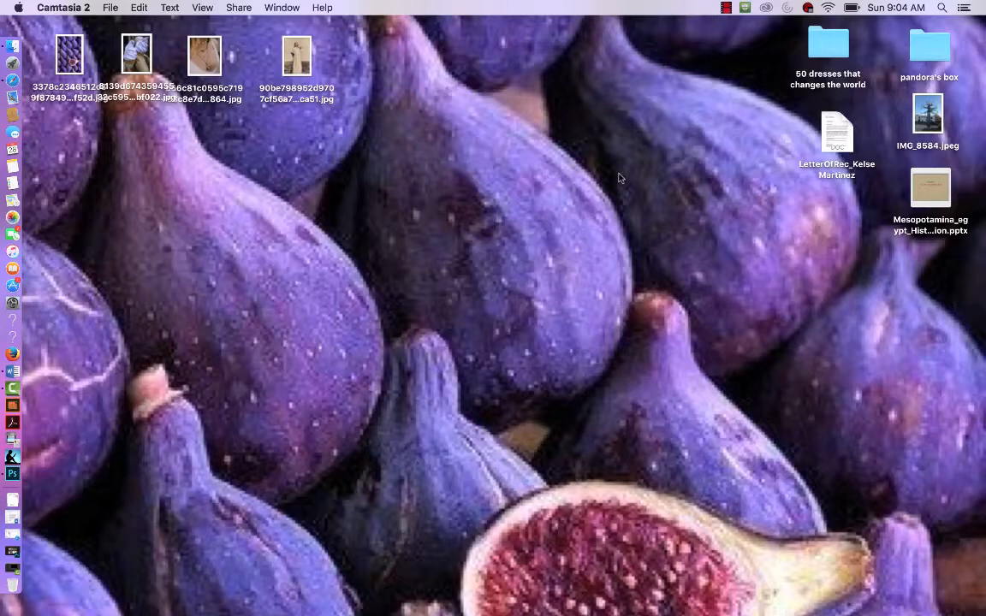
Step: Launch Photoshop and start creating a new document
{"action": "left_click", "coordinate": [13, 474]}
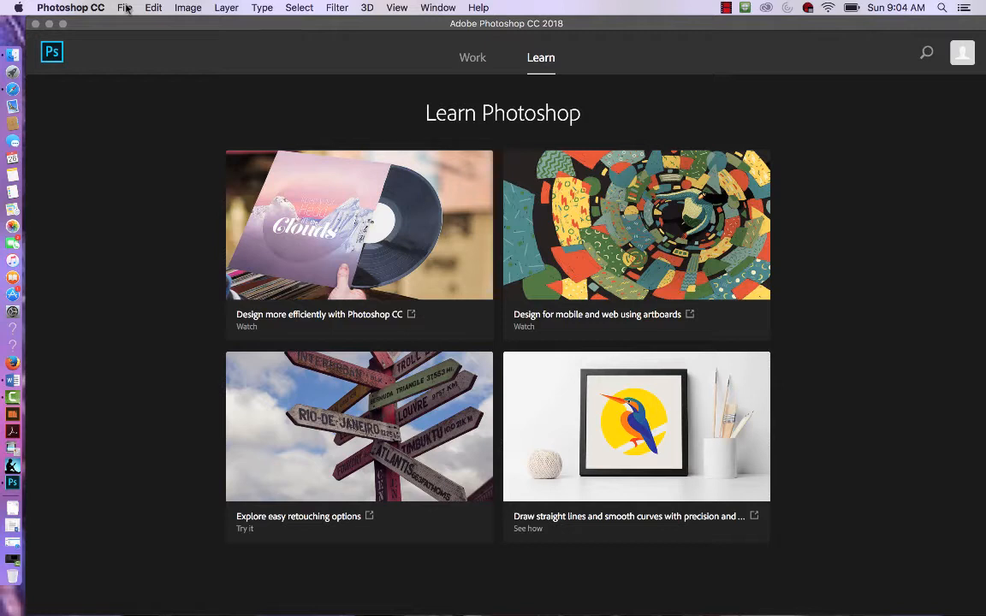
{"action": "left_click", "coordinate": [125, 8]}
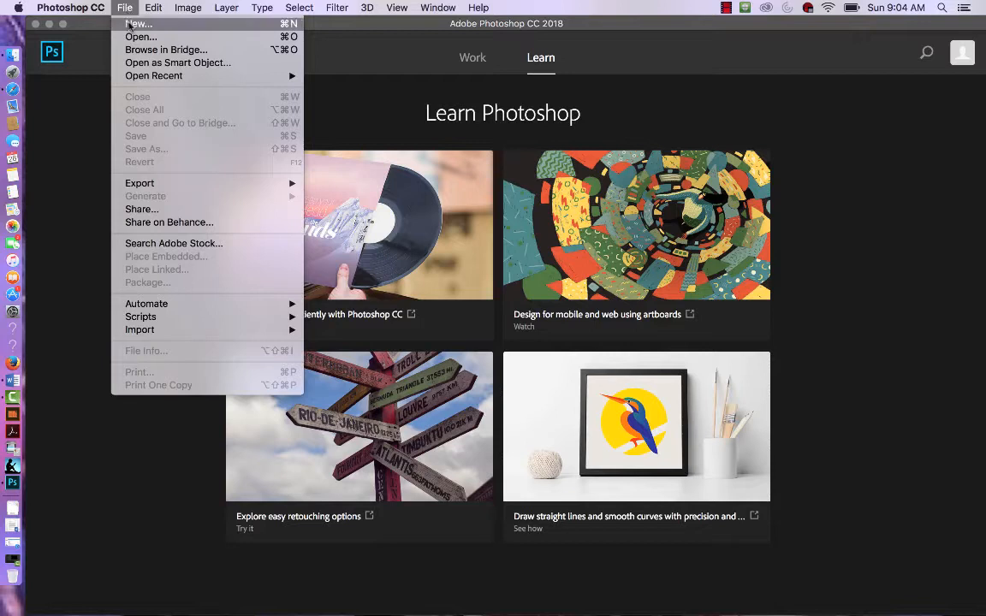
{"action": "left_click", "coordinate": [128, 24]}
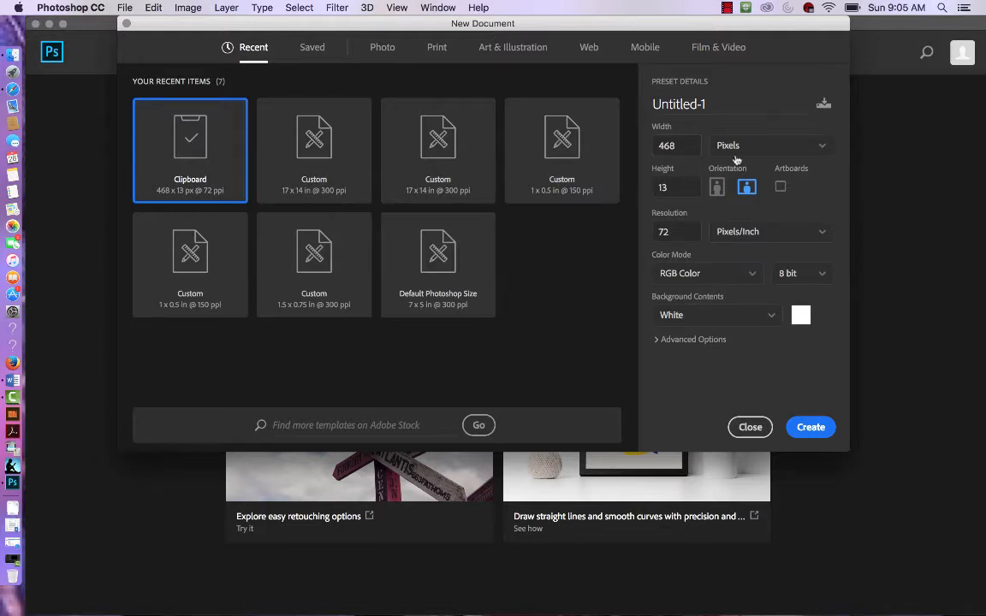
Step: Switch the new document's units to Inches and set the width to 17
{"action": "left_click", "coordinate": [821, 150]}
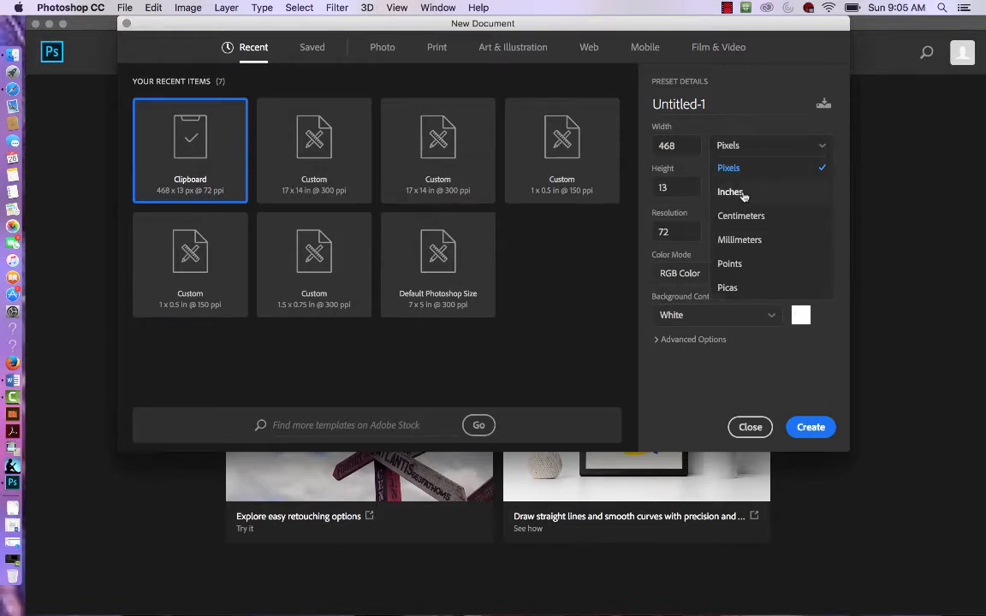
{"action": "left_click", "coordinate": [821, 148]}
{"action": "left_click", "coordinate": [821, 149]}
{"action": "left_click", "coordinate": [660, 187]}
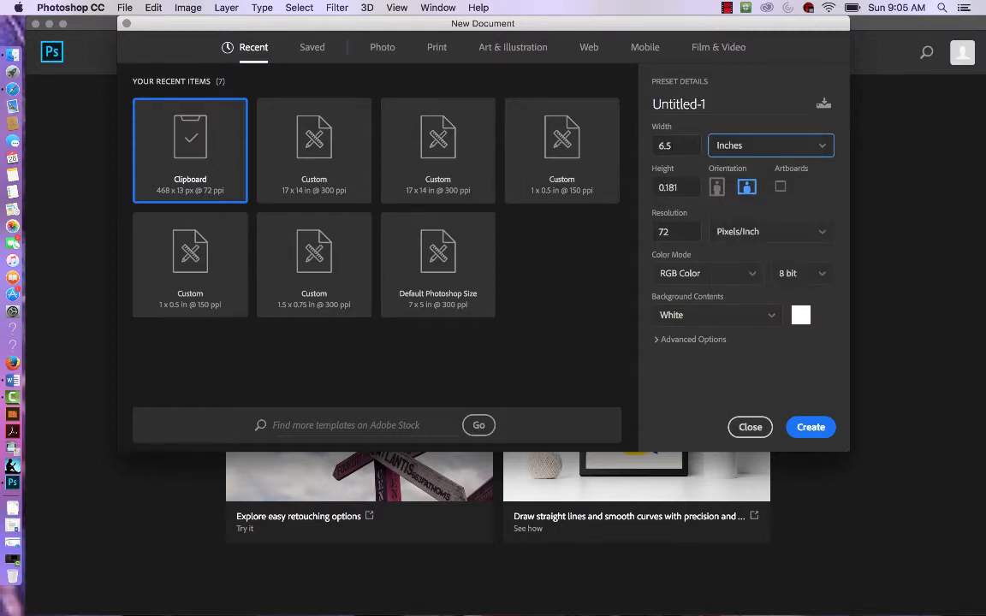
{"action": "key", "text": "shift+Tab"}
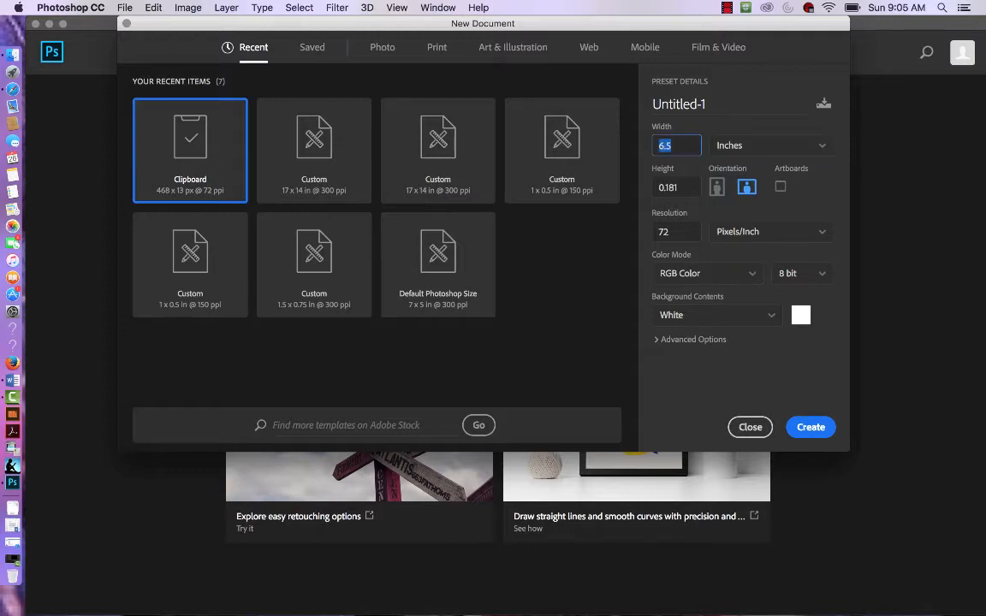
{"action": "type", "text": "17"}
Step: Set the height to 14 inches and resolution to 300 pixels/inch, then create the document
{"action": "key", "text": "Tab"}
{"action": "key", "text": "Tab"}
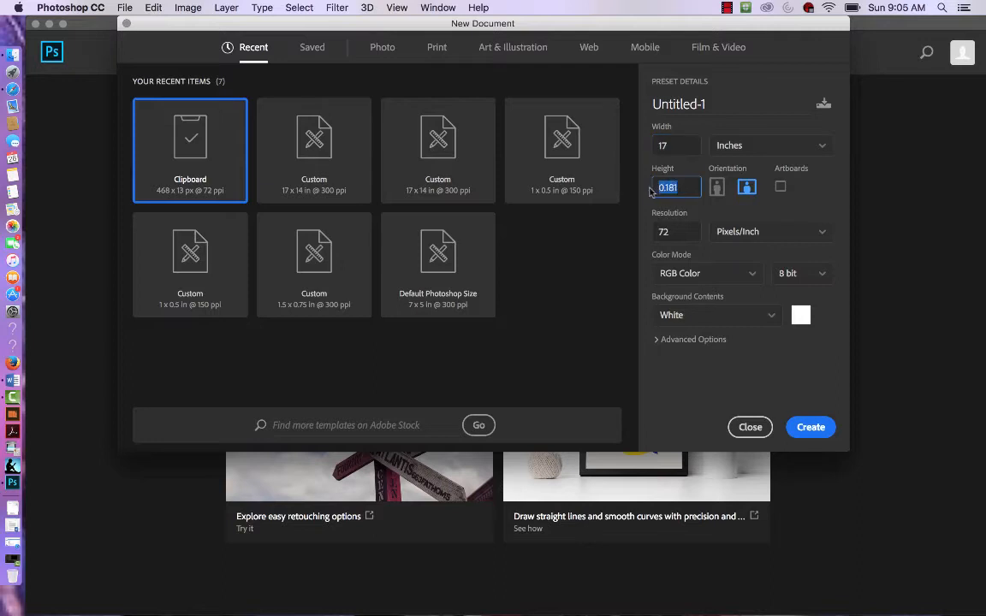
{"action": "type", "text": "14"}
{"action": "key", "text": "Tab"}
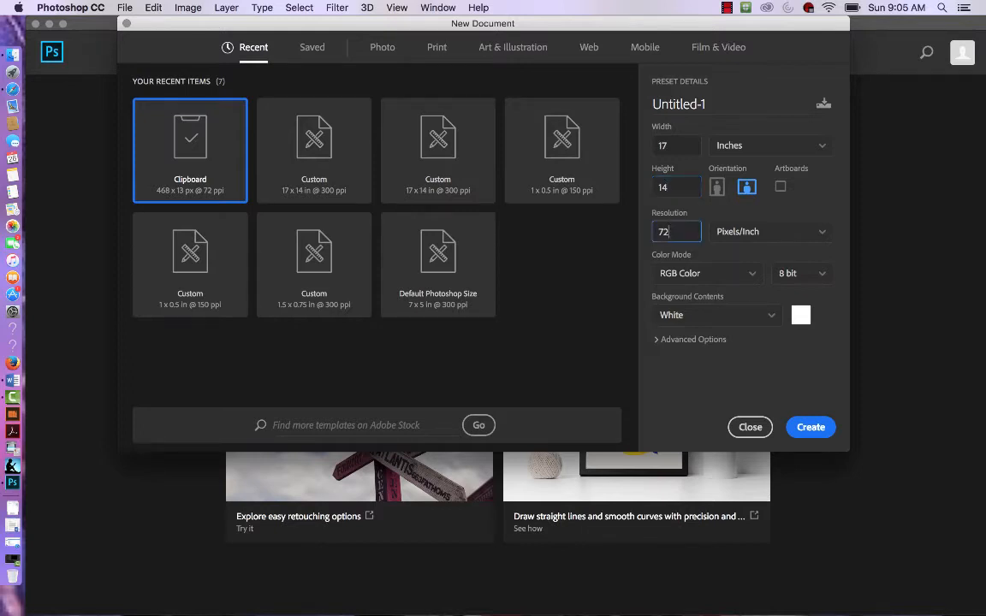
{"action": "type", "text": "300"}
{"action": "left_click", "coordinate": [809, 427]}
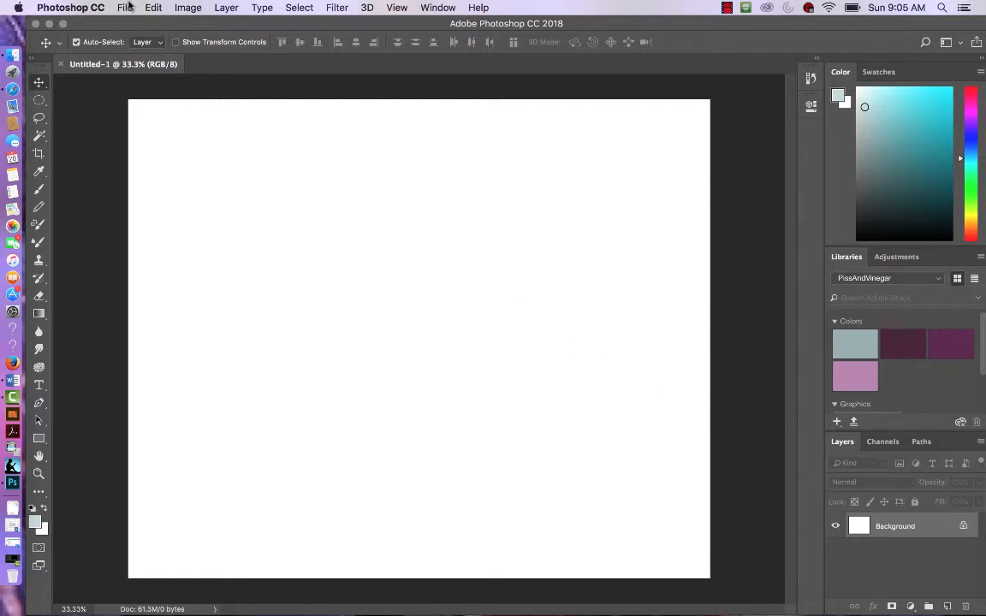
Step: Fill the background with a light grey-green colour, bfd5d0
{"action": "left_click", "coordinate": [153, 7]}
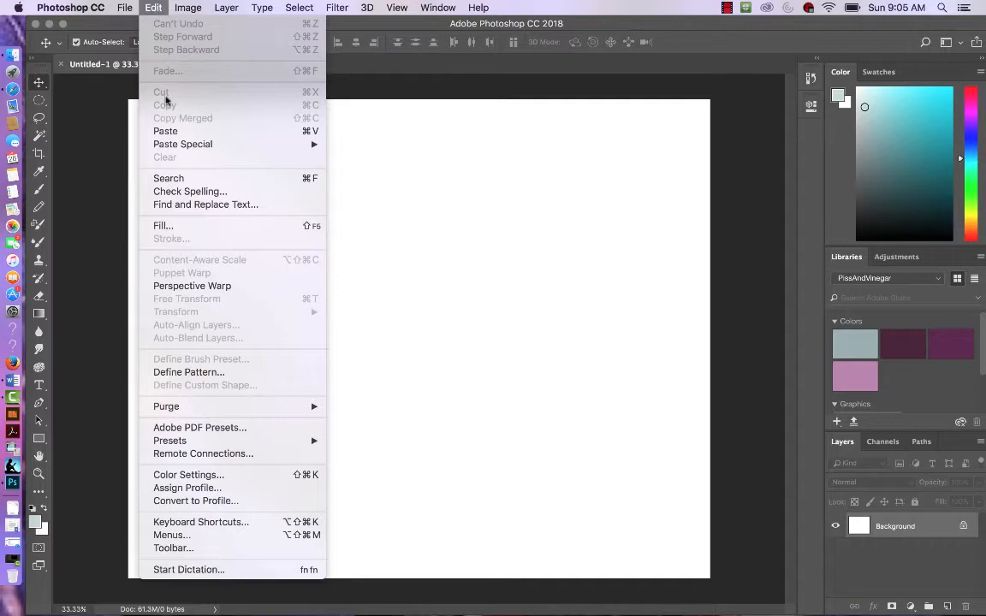
{"action": "left_click", "coordinate": [183, 226]}
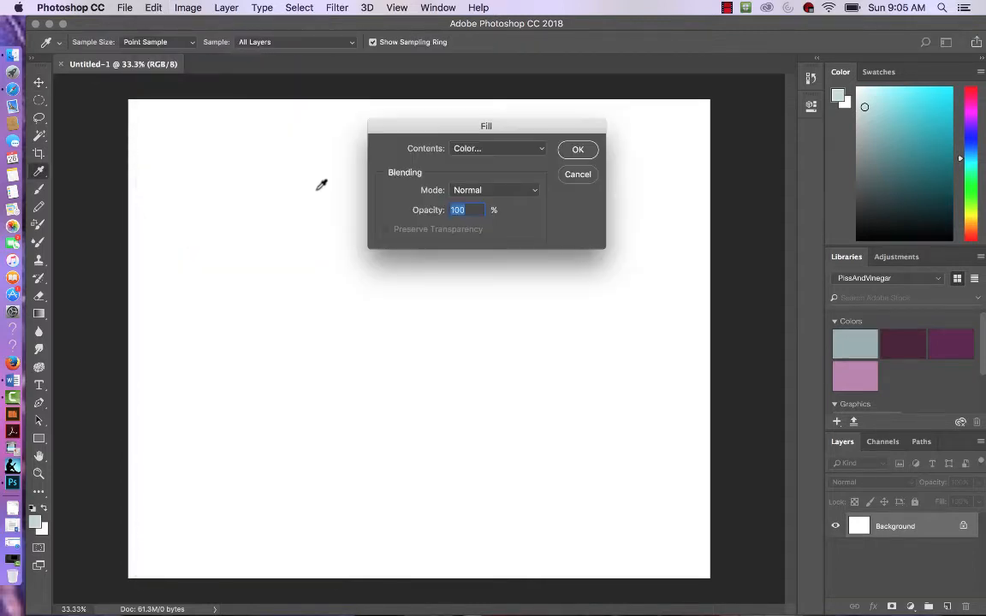
{"action": "left_click", "coordinate": [505, 149]}
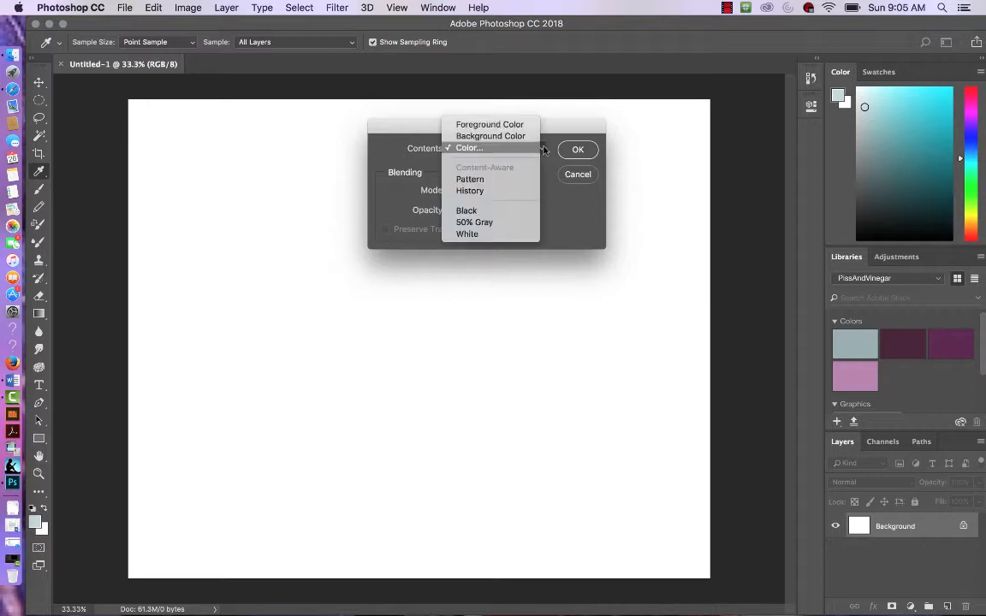
{"action": "left_click", "coordinate": [508, 149]}
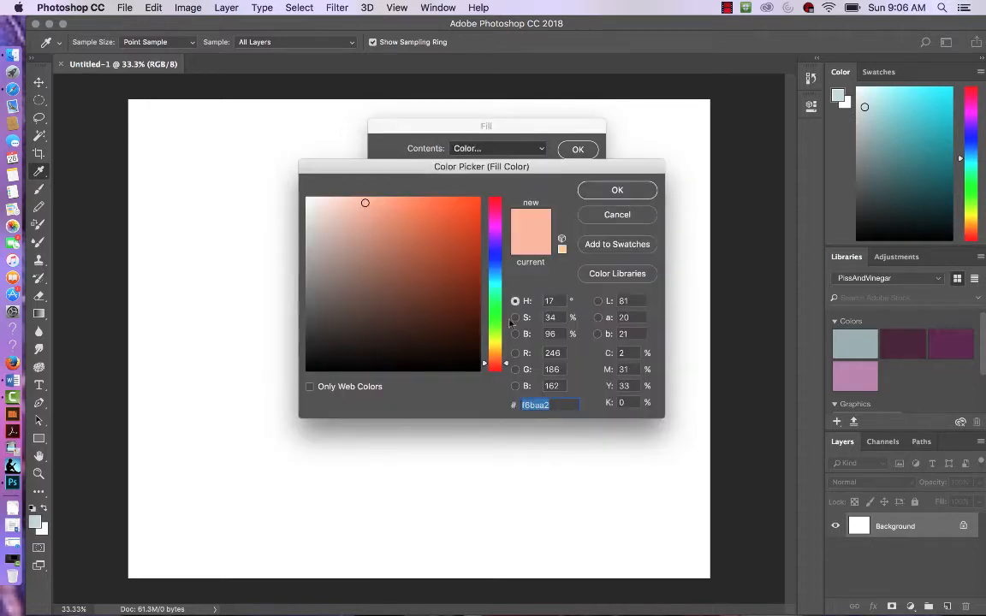
{"action": "left_click", "coordinate": [496, 280]}
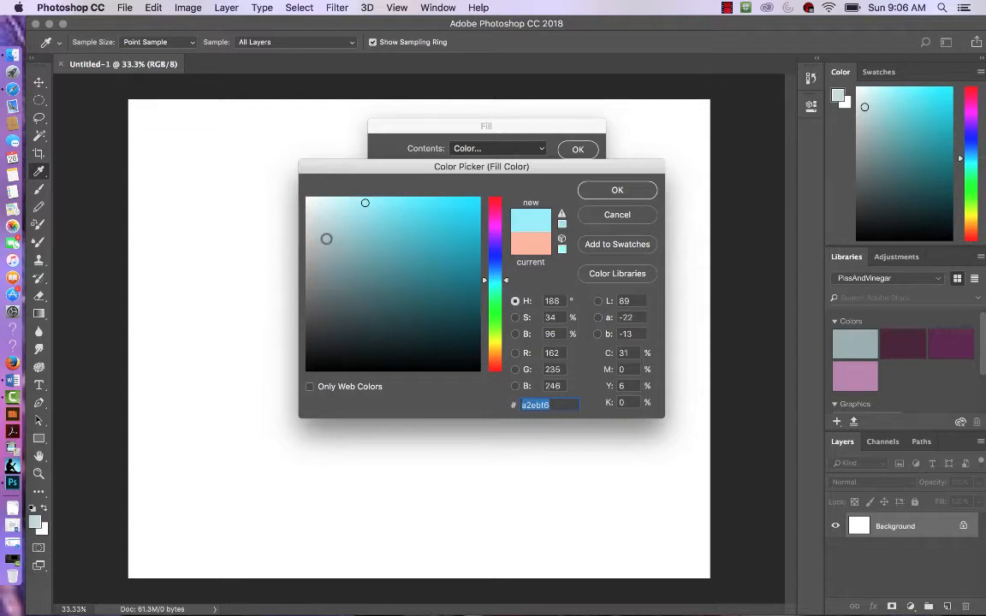
{"action": "left_click", "coordinate": [497, 291]}
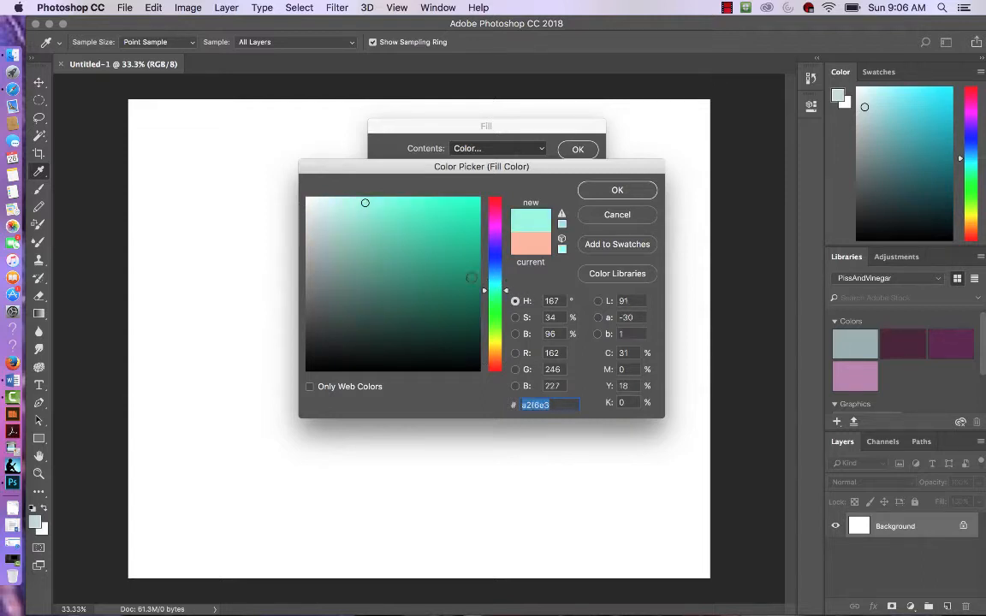
{"action": "left_click", "coordinate": [323, 225]}
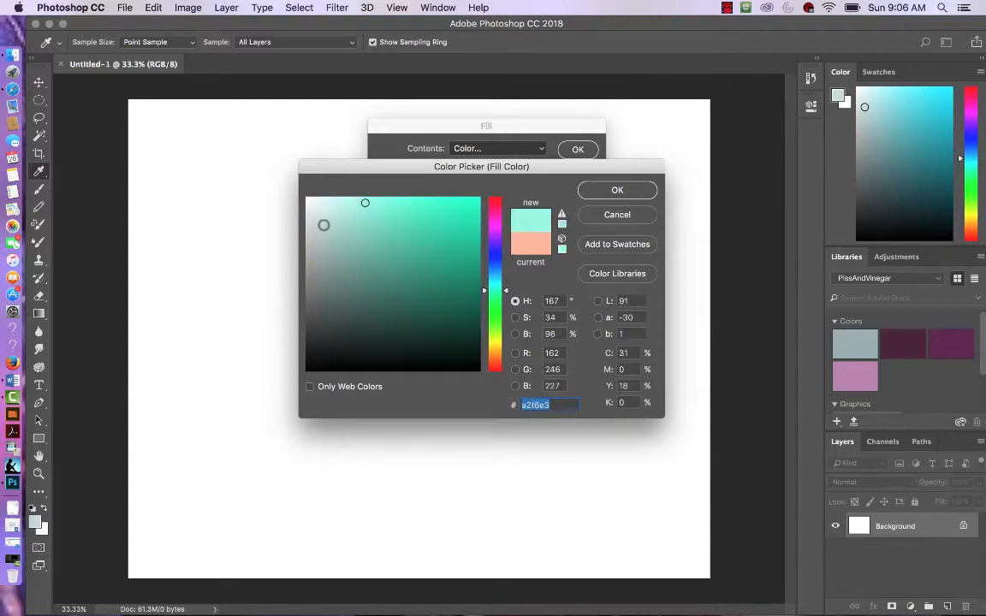
{"action": "left_click", "coordinate": [633, 188]}
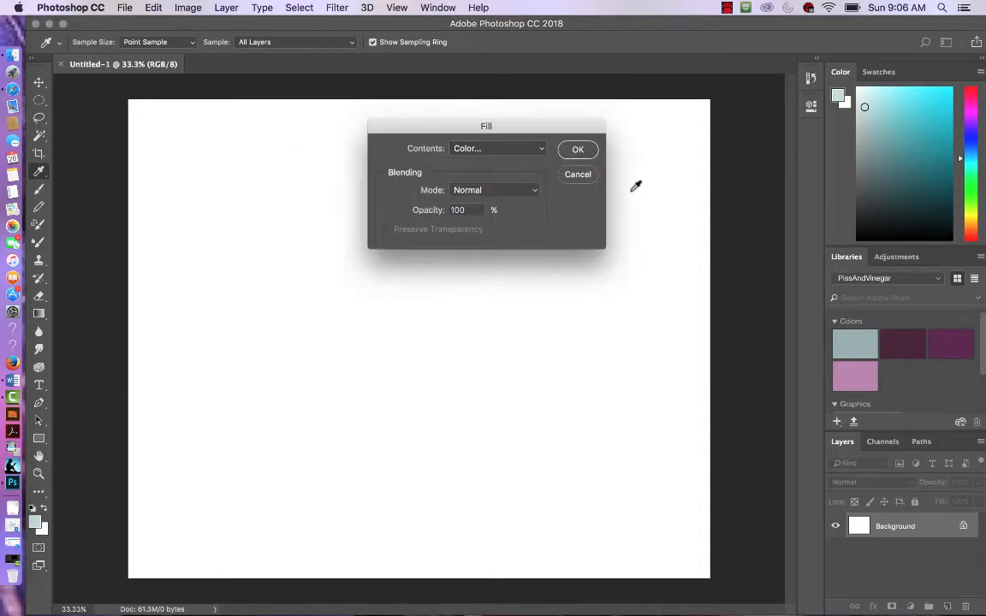
{"action": "left_click", "coordinate": [578, 149]}
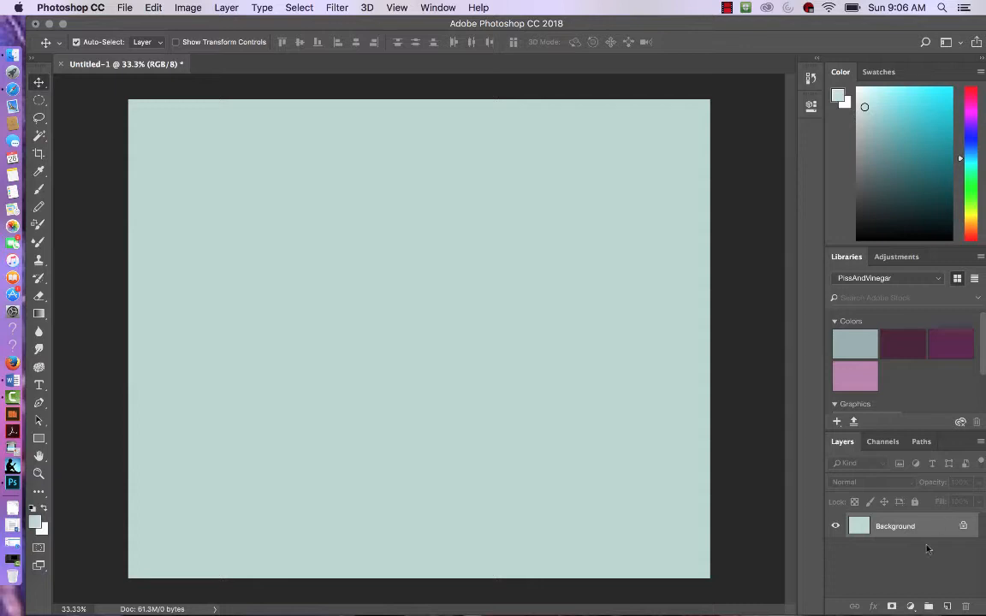
Step: Add a new layer and draw a wide rectangular selection near the top of the canvas with the Rectangular Marquee Tool
{"action": "left_click", "coordinate": [947, 607]}
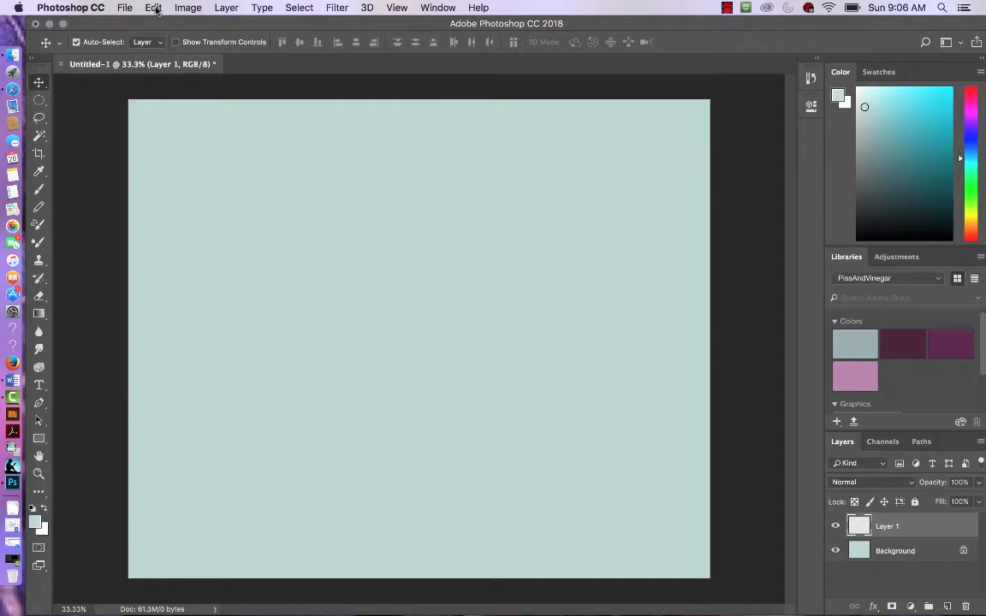
{"action": "left_click", "coordinate": [37, 102]}
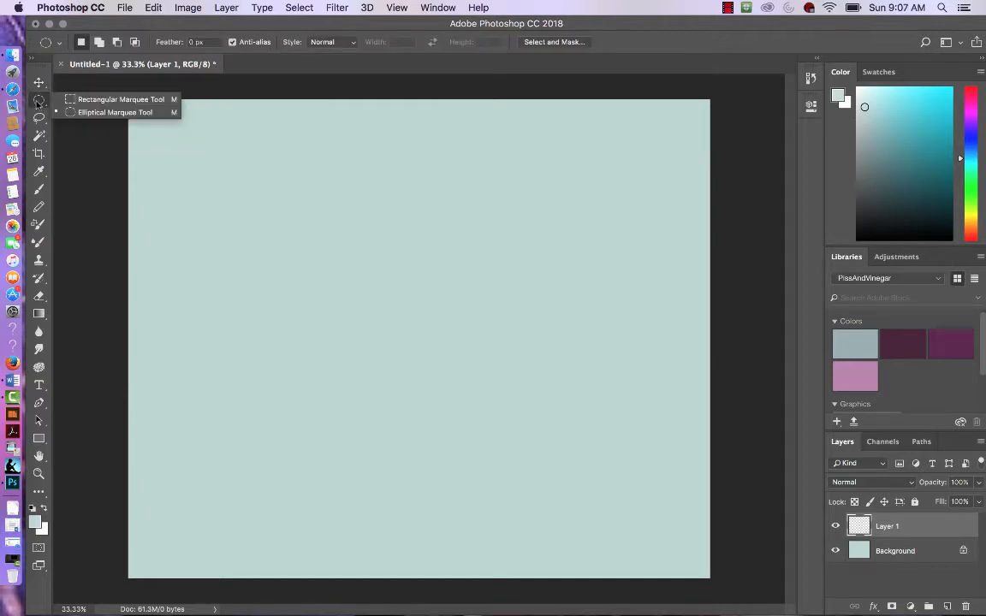
{"action": "left_click", "coordinate": [87, 99]}
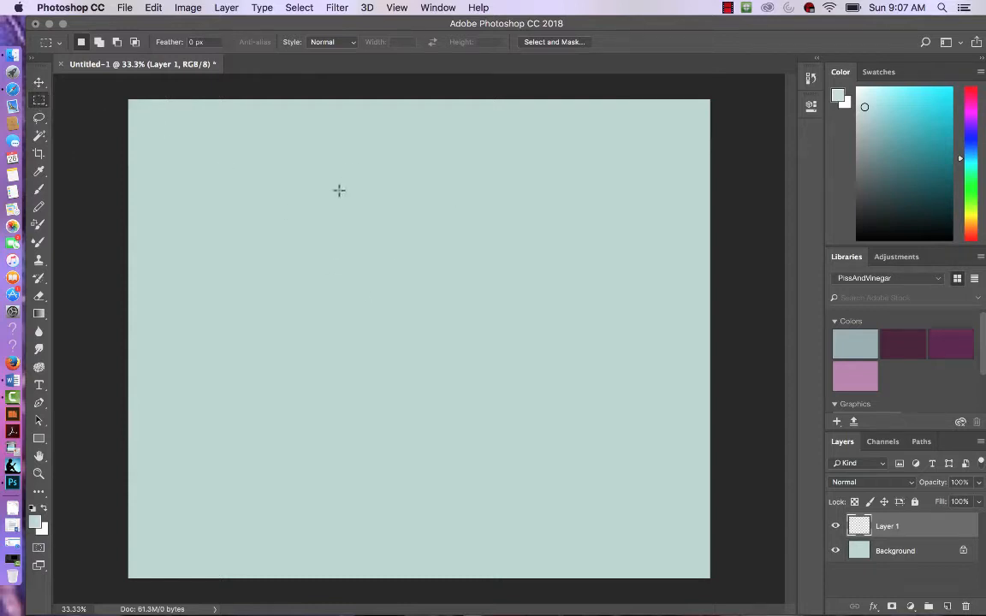
{"action": "left_click_drag", "start_coordinate": [343, 198], "coordinate": [560, 233]}
Step: Fill the rectangular selection with a pale yellow colour, ede8b6
{"action": "left_click", "coordinate": [153, 8]}
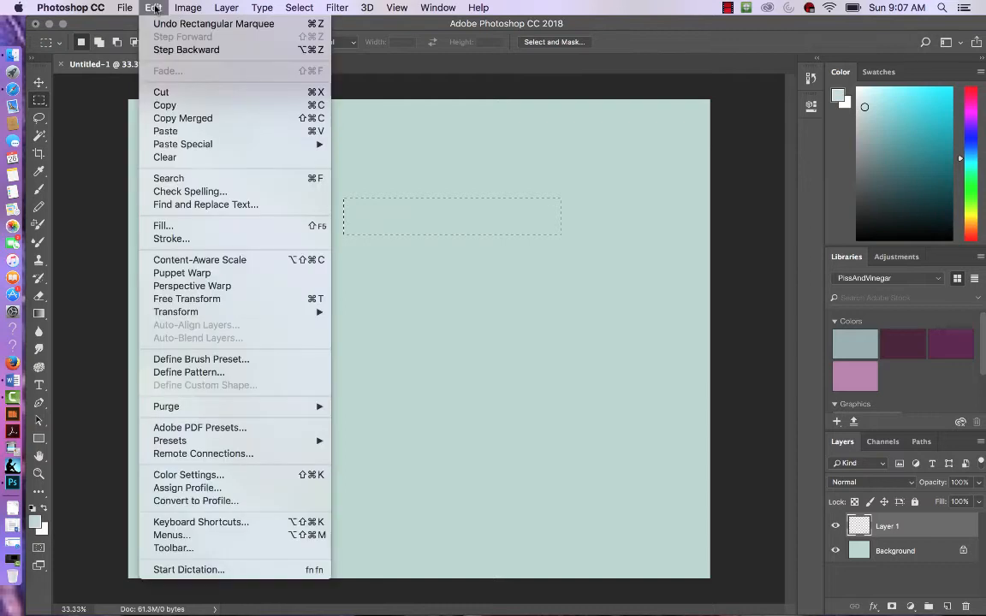
{"action": "left_click", "coordinate": [183, 227]}
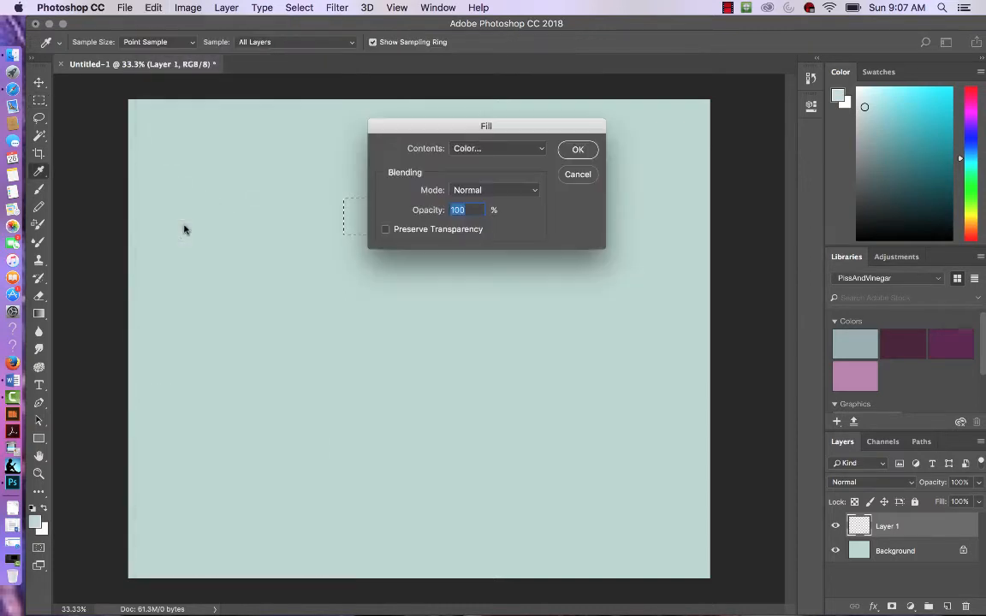
{"action": "left_click", "coordinate": [540, 152]}
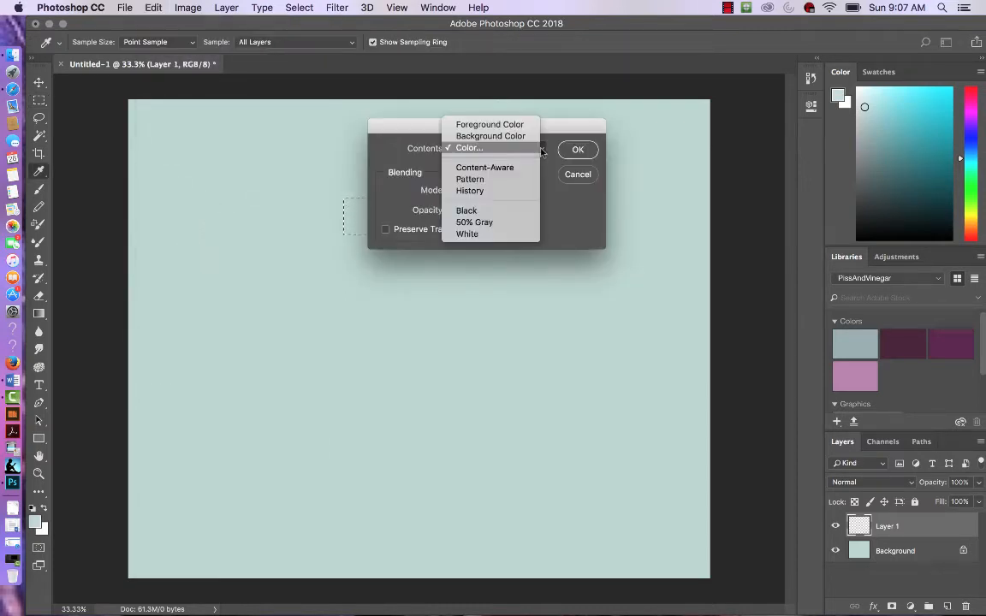
{"action": "left_click", "coordinate": [502, 149]}
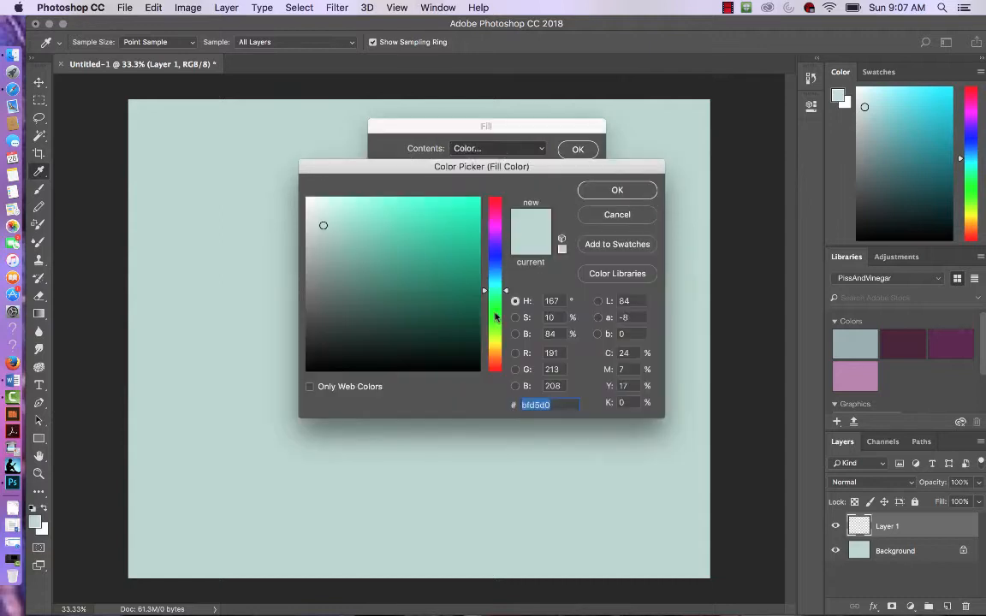
{"action": "left_click", "coordinate": [494, 345]}
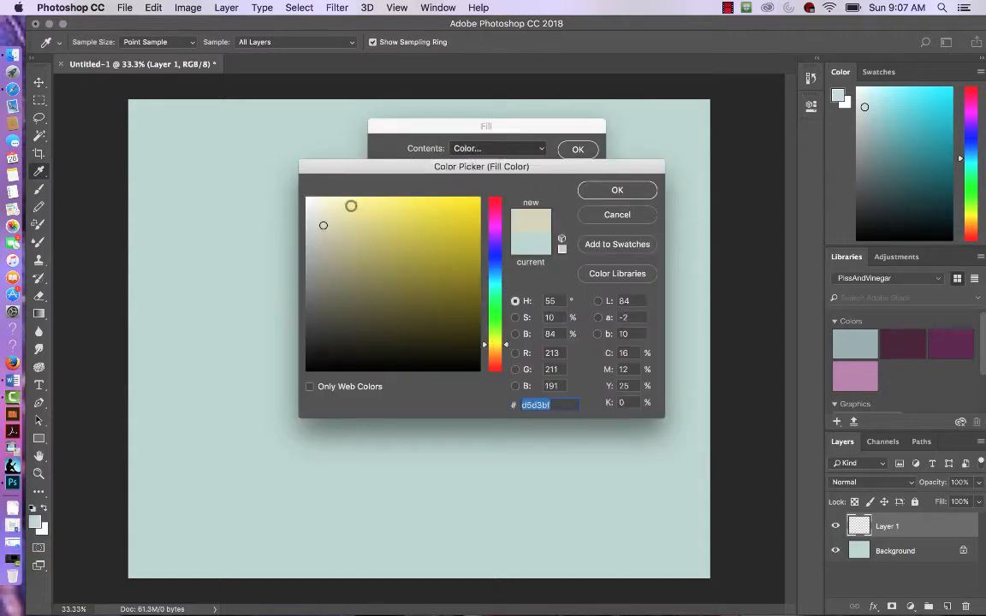
{"action": "left_click", "coordinate": [346, 208]}
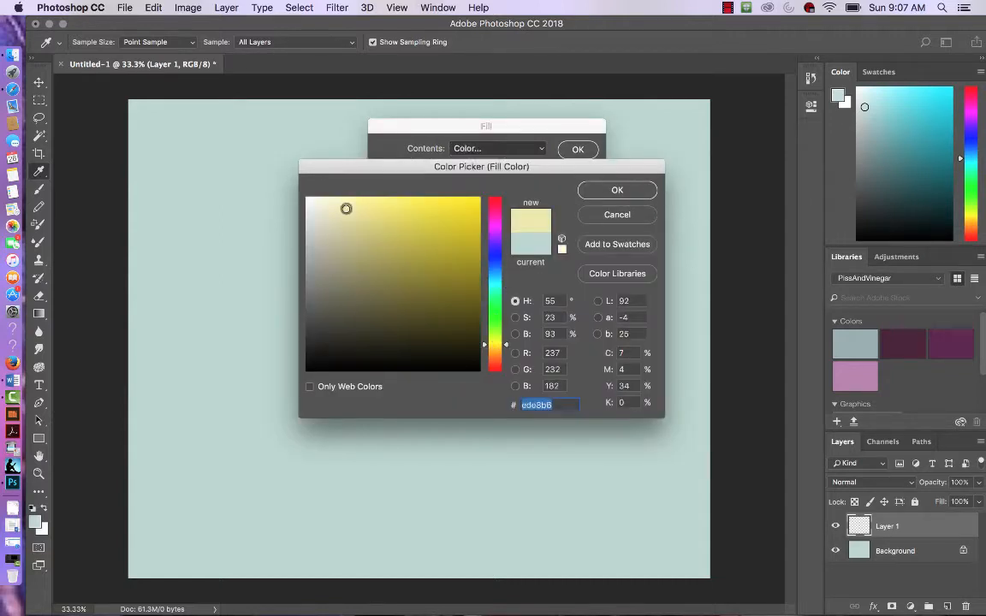
{"action": "left_click", "coordinate": [633, 190]}
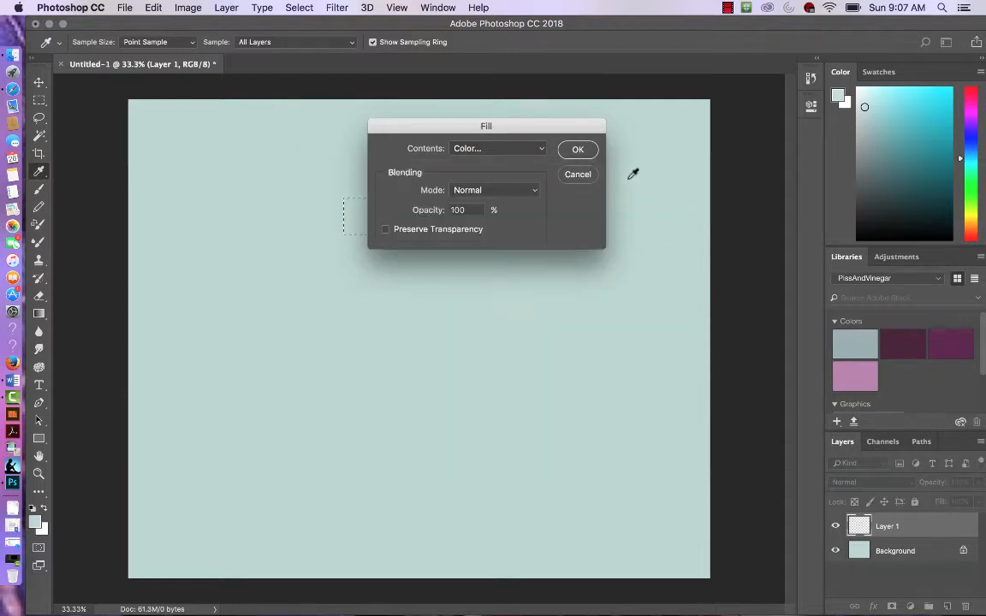
{"action": "left_click", "coordinate": [573, 150]}
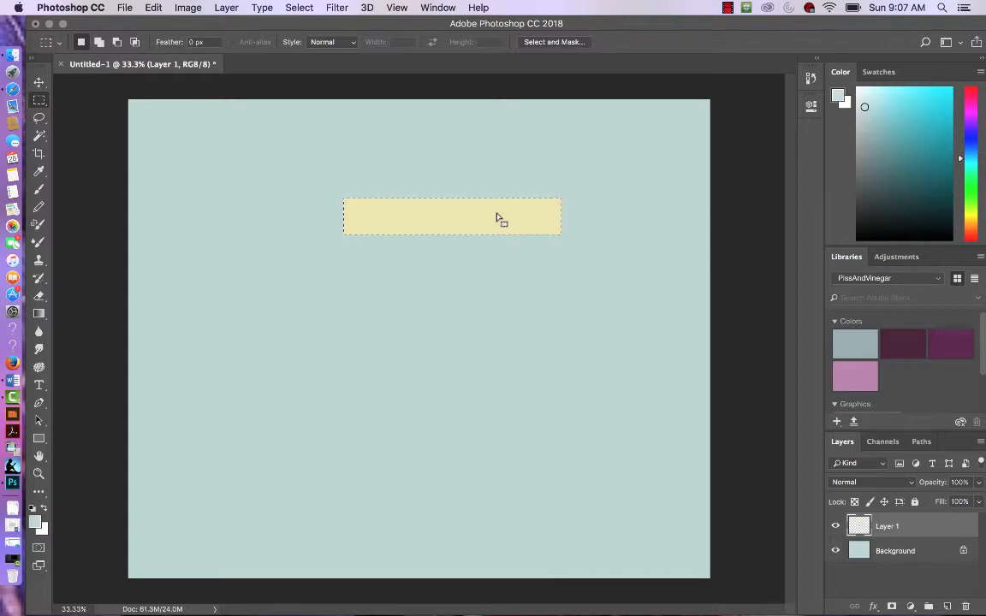
Step: Deselect and duplicate the yellow bar, placing the copy just below the original
{"action": "key", "text": "super+d"}
{"action": "key", "text": "v"}
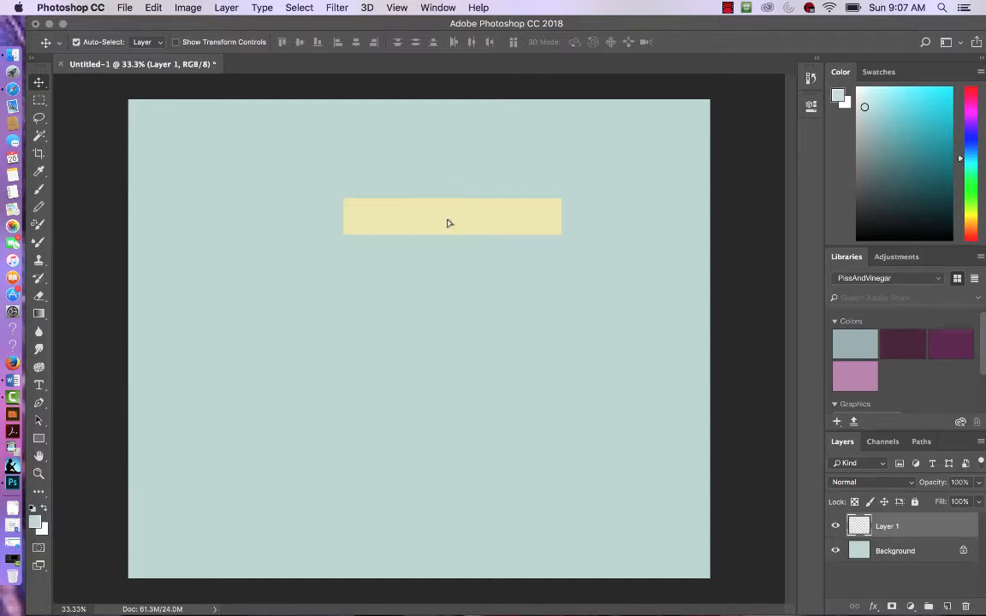
{"action": "left_click_drag", "start_coordinate": [446, 223], "coordinate": [447, 271]}
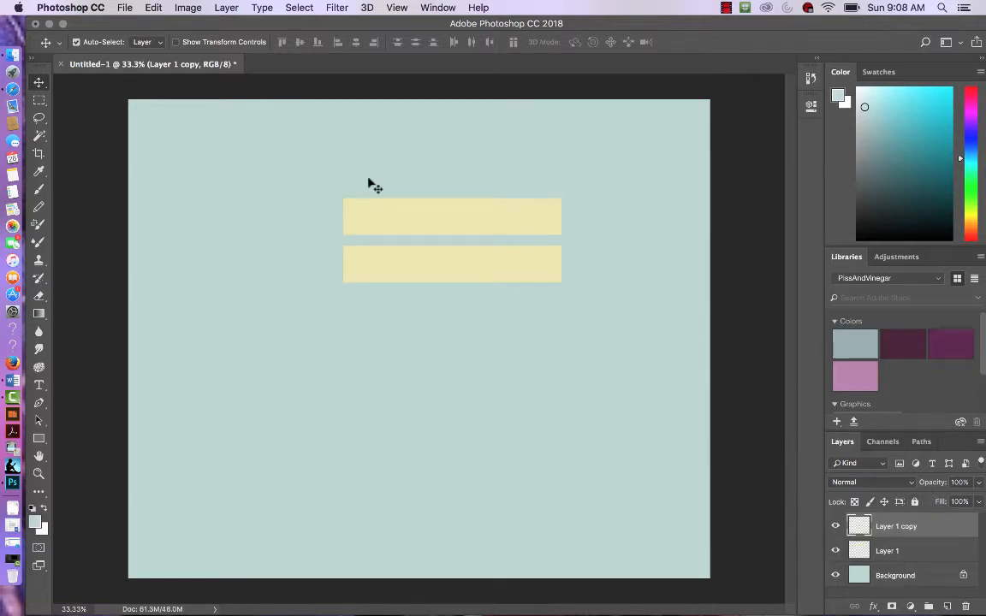
Step: Select the lower bar with the Magic Wand Tool and fill it with a dark green colour, 174432
{"action": "left_click", "coordinate": [38, 137]}
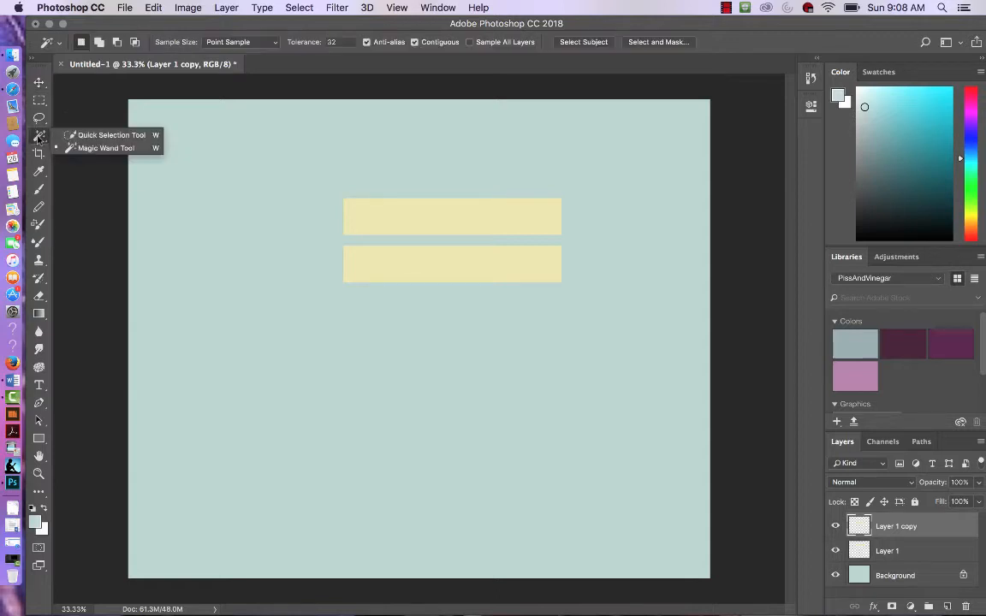
{"action": "left_click", "coordinate": [86, 149]}
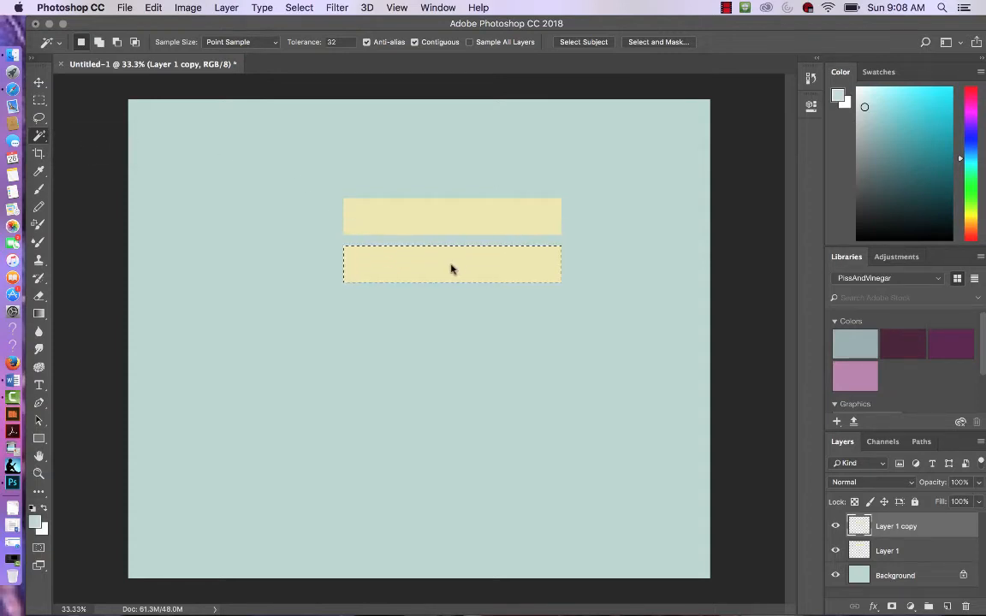
{"action": "left_click", "coordinate": [151, 9]}
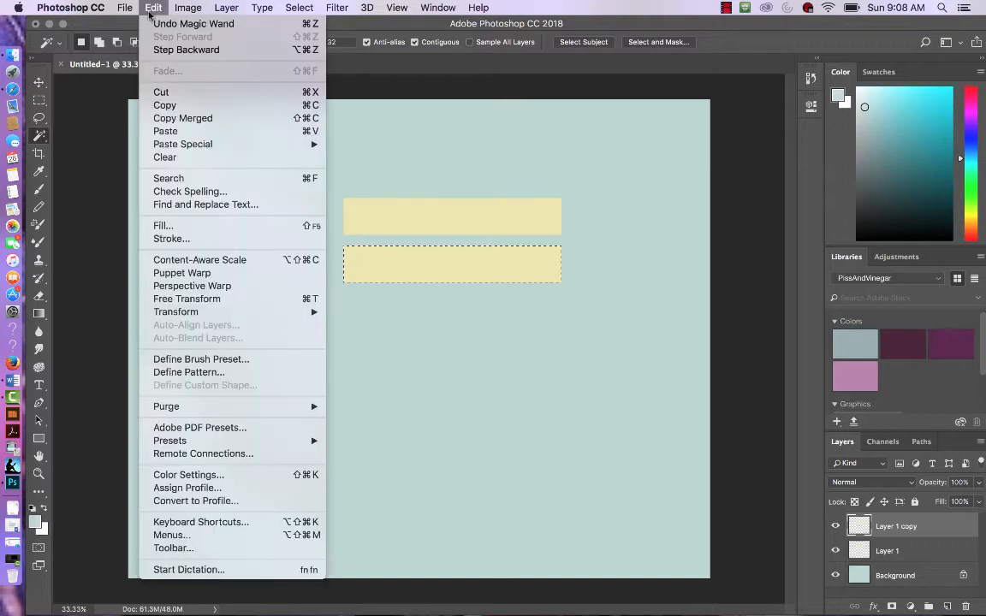
{"action": "left_click", "coordinate": [179, 226]}
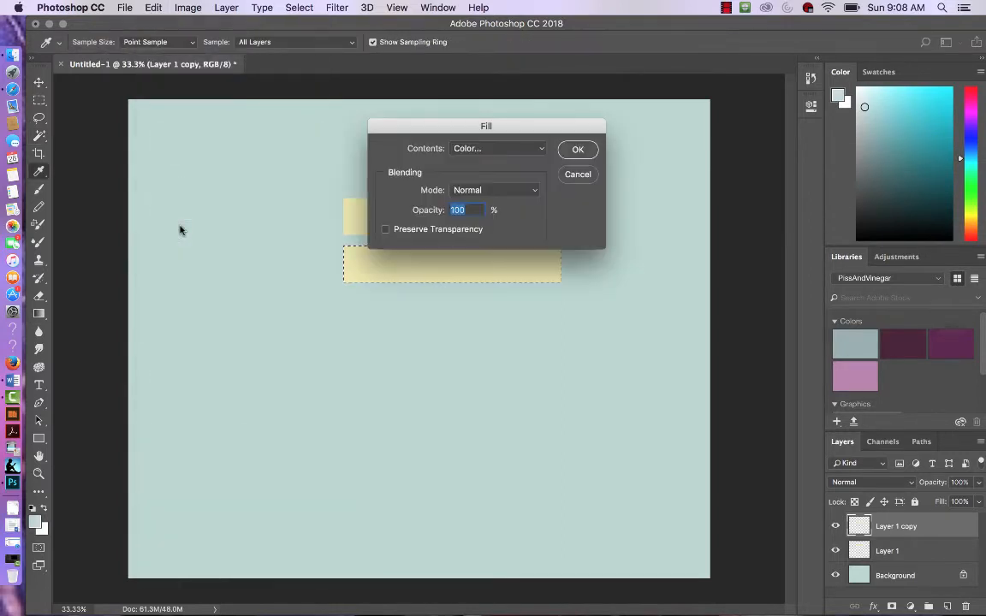
{"action": "left_click", "coordinate": [543, 148]}
{"action": "left_click", "coordinate": [543, 149]}
{"action": "left_click", "coordinate": [530, 150]}
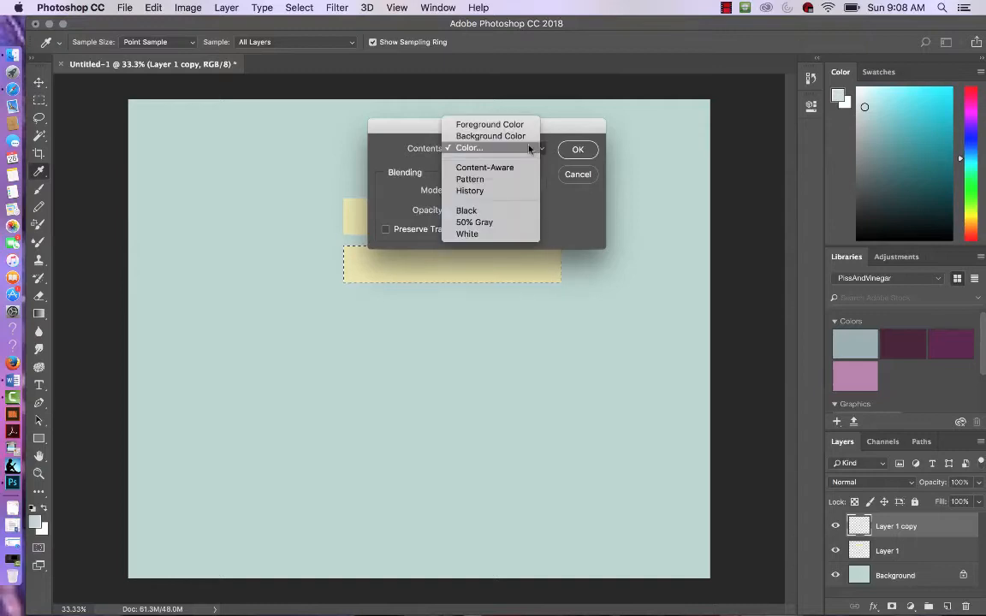
{"action": "left_click", "coordinate": [516, 149]}
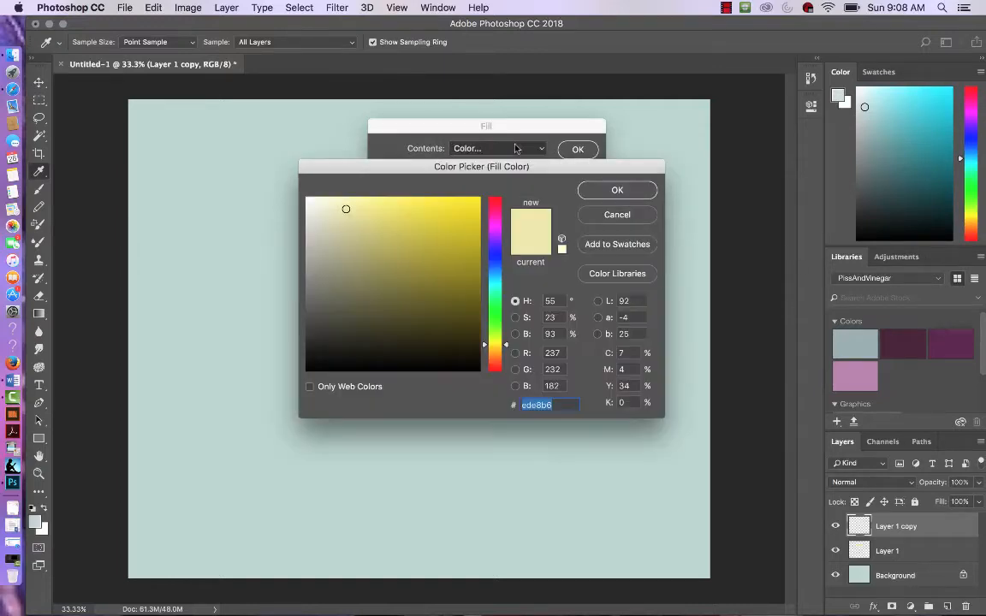
{"action": "left_click", "coordinate": [498, 297]}
{"action": "left_click", "coordinate": [453, 270]}
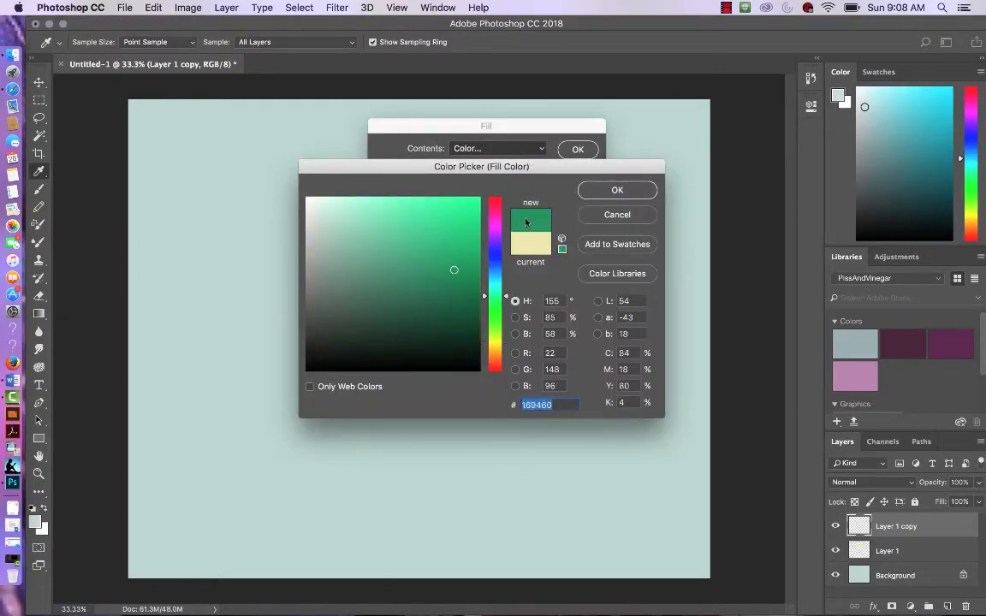
{"action": "left_click", "coordinate": [419, 325]}
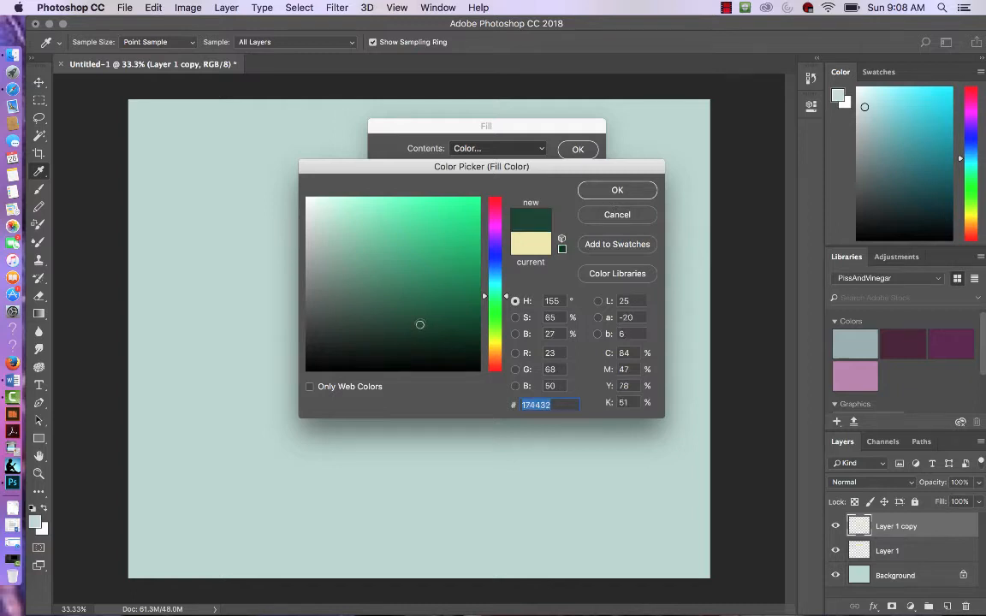
{"action": "left_click", "coordinate": [641, 189]}
{"action": "left_click", "coordinate": [577, 150]}
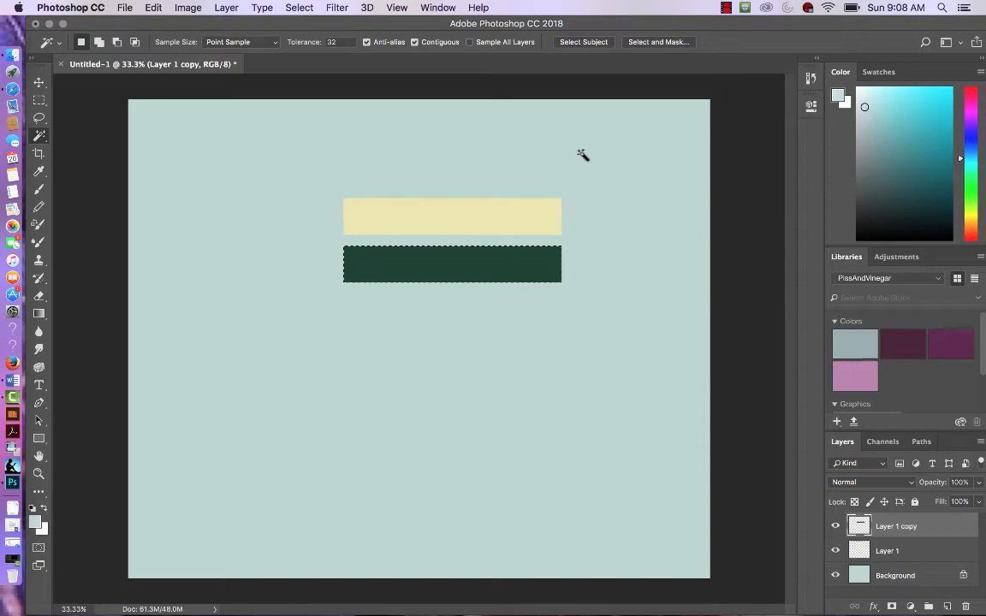
Step: Deselect and move both the yellow and green bars up toward the upper-right area of the canvas
{"action": "key", "text": "super+d"}
{"action": "key", "text": "v"}
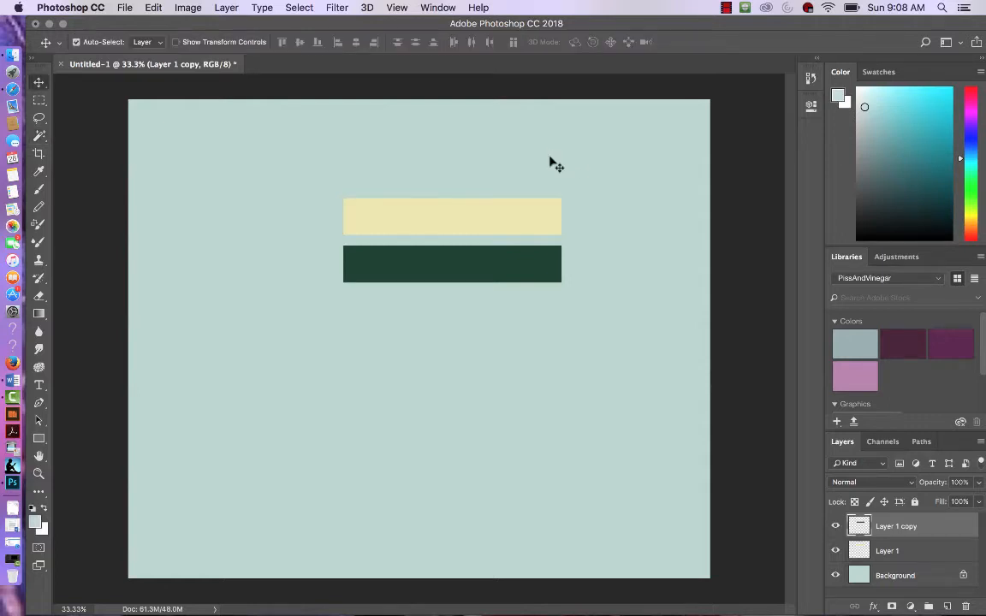
{"action": "left_click_drag", "start_coordinate": [510, 221], "coordinate": [627, 154]}
{"action": "left_click_drag", "start_coordinate": [496, 278], "coordinate": [625, 209]}
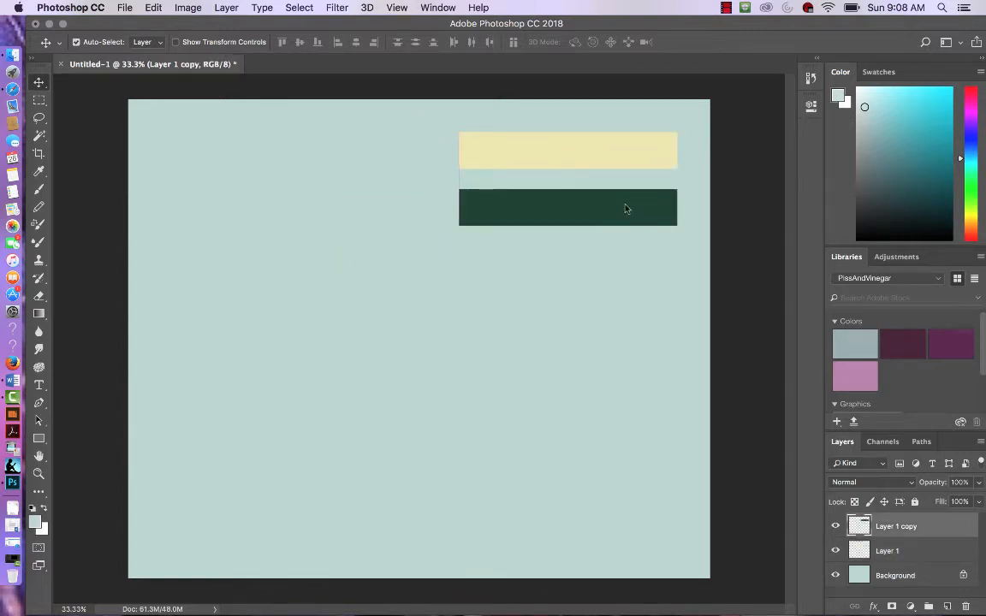
Step: Add a new layer above Layer 1 copy and name it square
{"action": "left_click", "coordinate": [917, 551], "text": "shift"}
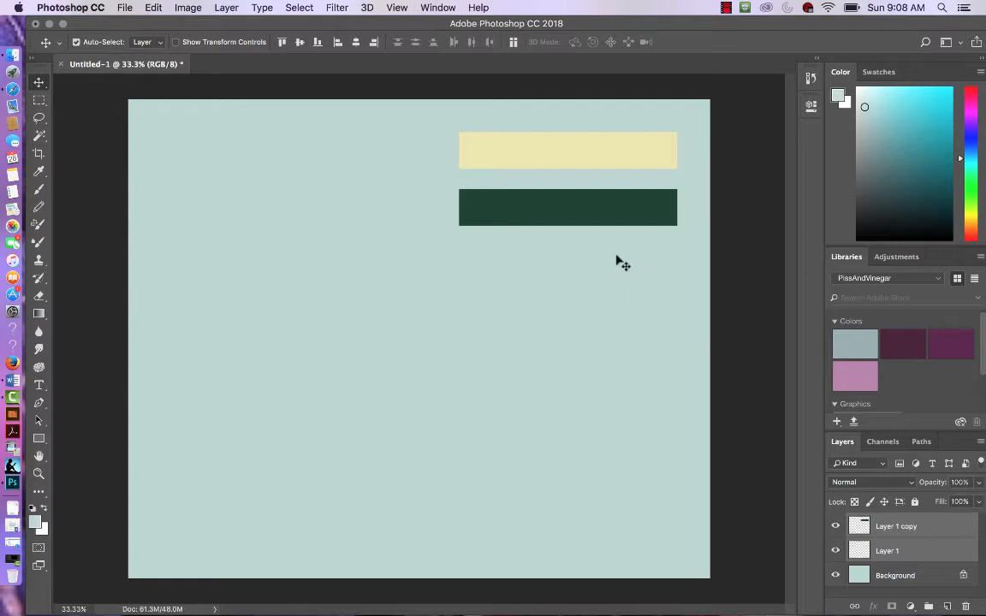
{"action": "mouse_move", "coordinate": [616, 216]}
{"action": "left_mouse_down"}
{"action": "mouse_move", "coordinate": [616, 305]}
{"action": "mouse_move", "coordinate": [616, 213]}
{"action": "left_mouse_up"}
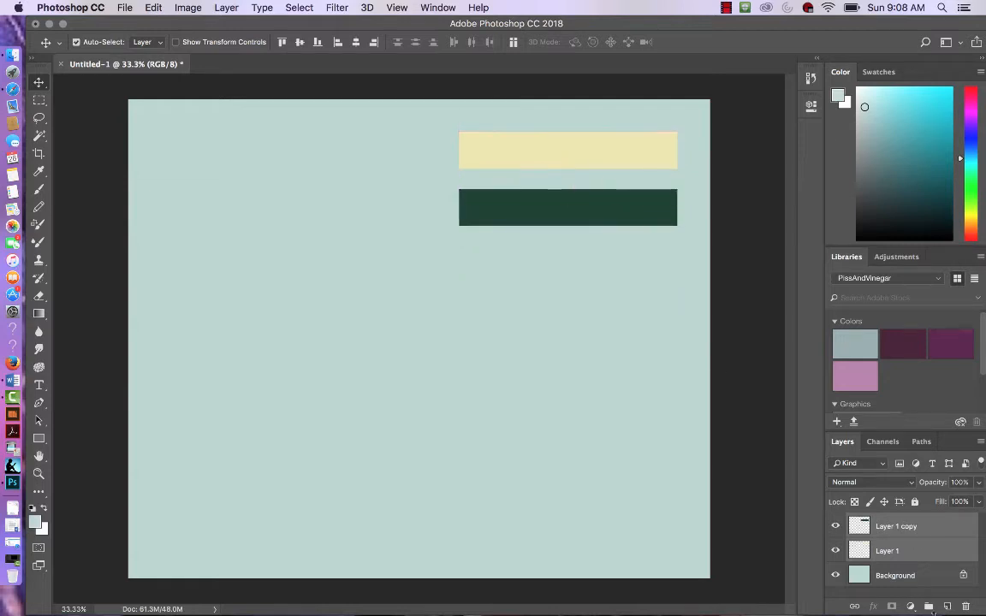
{"action": "left_click", "coordinate": [923, 527]}
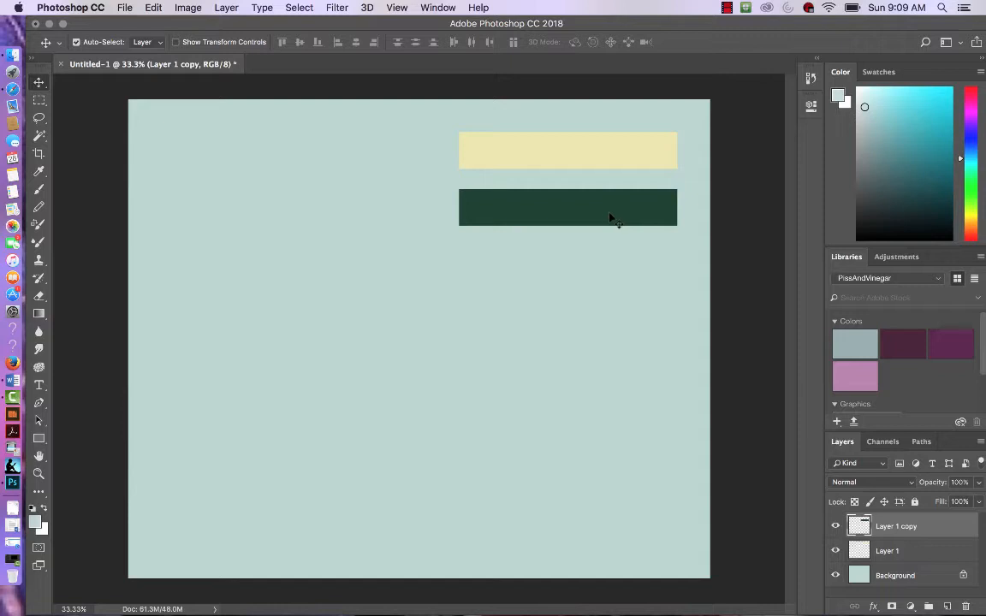
{"action": "left_click", "coordinate": [947, 607]}
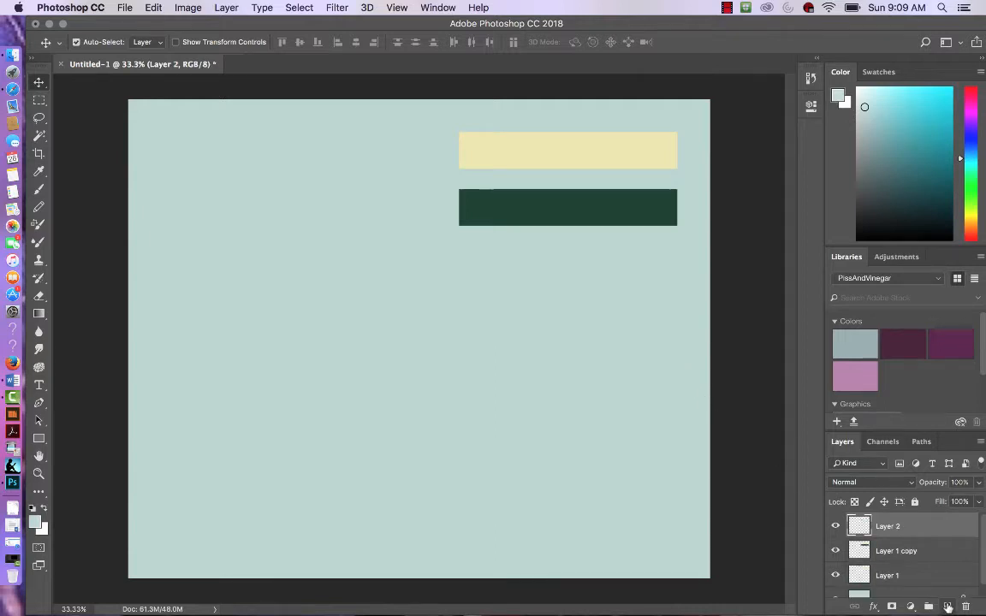
{"action": "double_click", "coordinate": [887, 528]}
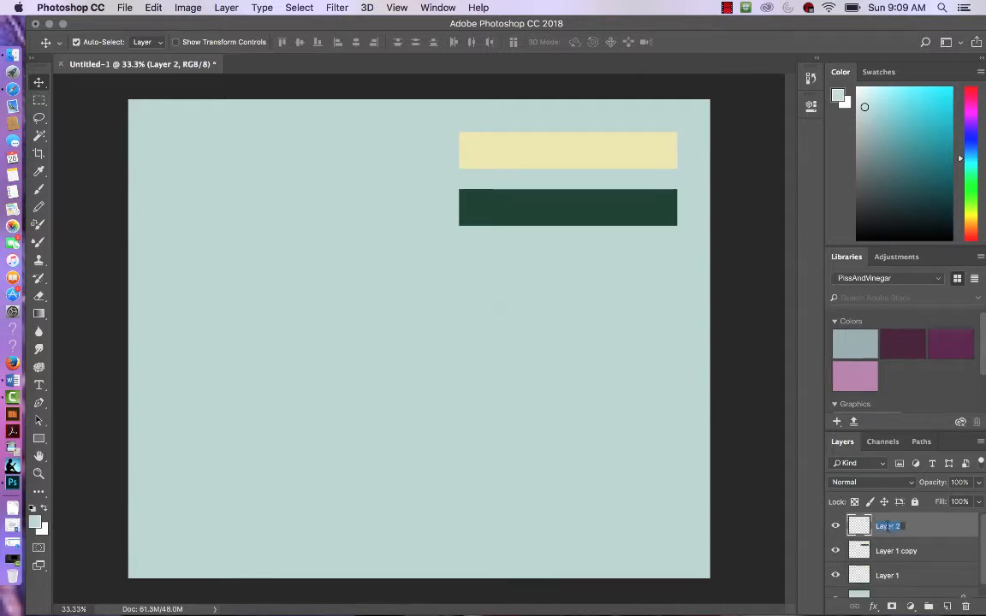
{"action": "type", "text": "square"}
{"action": "key", "text": "Return"}
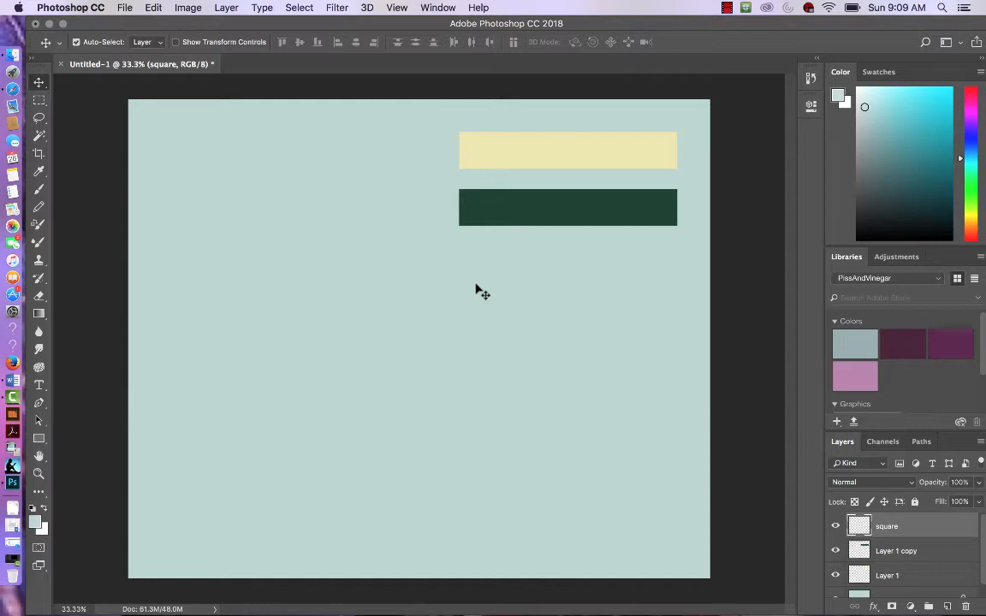
Step: Draw a square selection below the green bar with the Rectangular Marquee Tool
{"action": "left_click", "coordinate": [38, 100]}
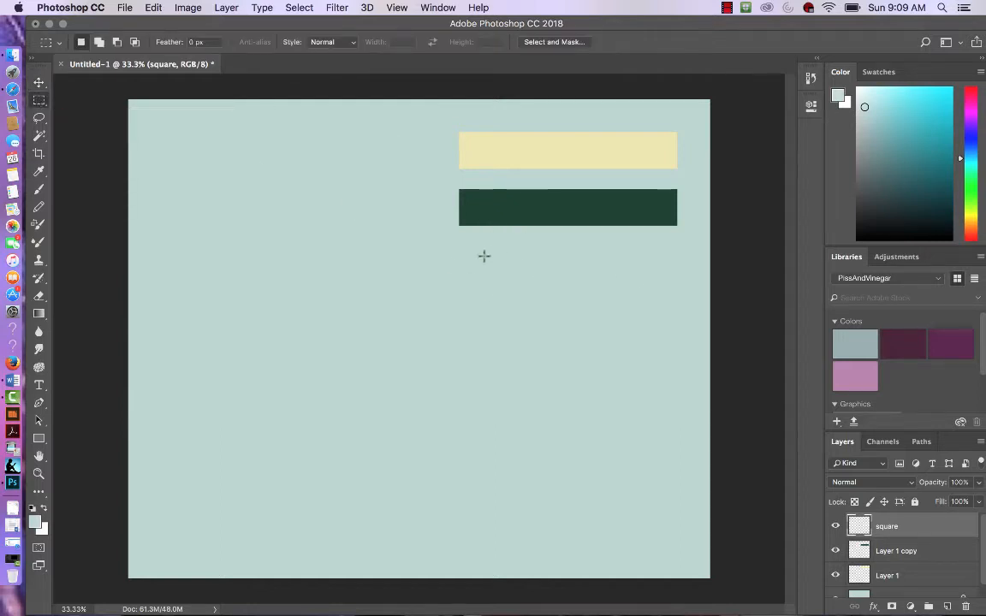
{"action": "left_click_drag", "start_coordinate": [466, 279], "coordinate": [559, 349]}
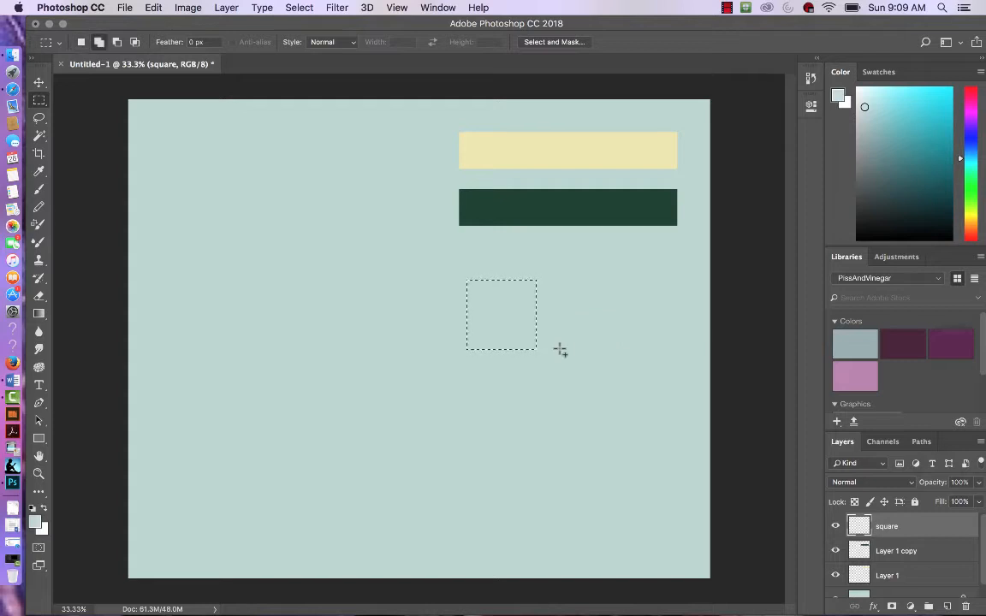
{"action": "left_click", "coordinate": [355, 299]}
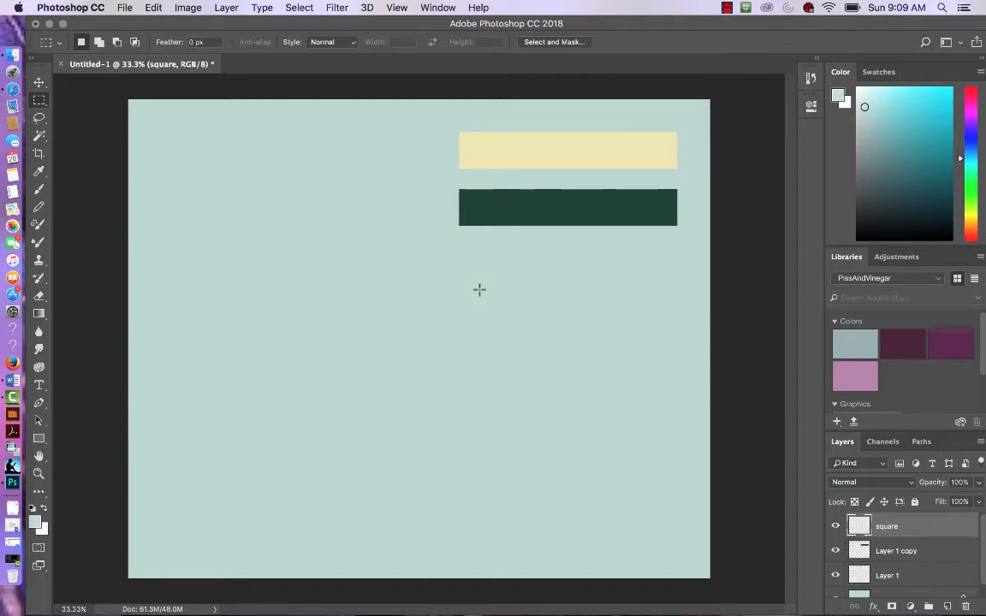
{"action": "left_click_drag", "start_coordinate": [479, 289], "coordinate": [561, 327]}
Step: Fill the square selection with a medium blue colour, 688ad5
{"action": "left_click", "coordinate": [152, 8]}
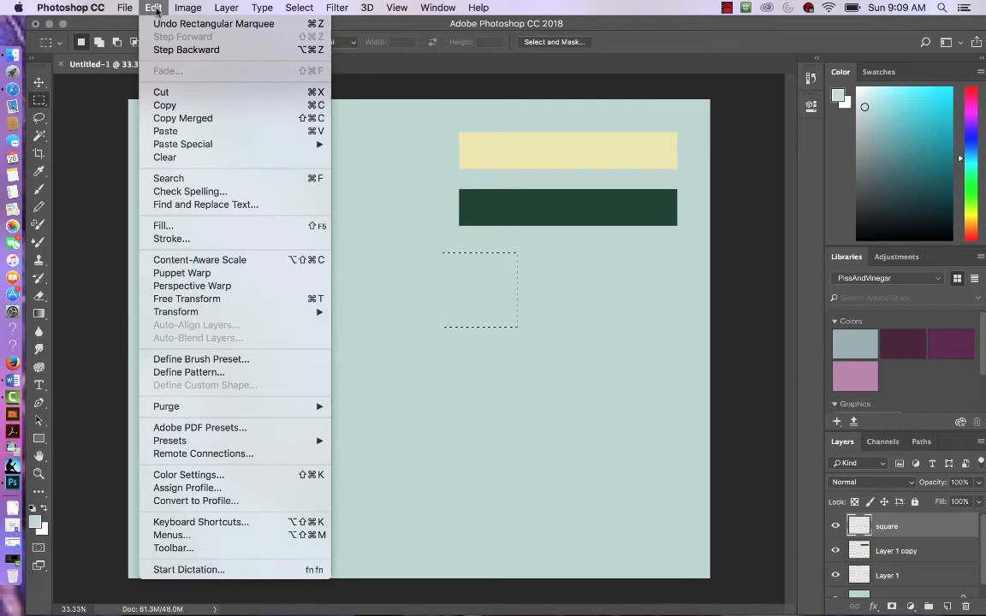
{"action": "left_click", "coordinate": [190, 225]}
{"action": "left_click", "coordinate": [523, 151]}
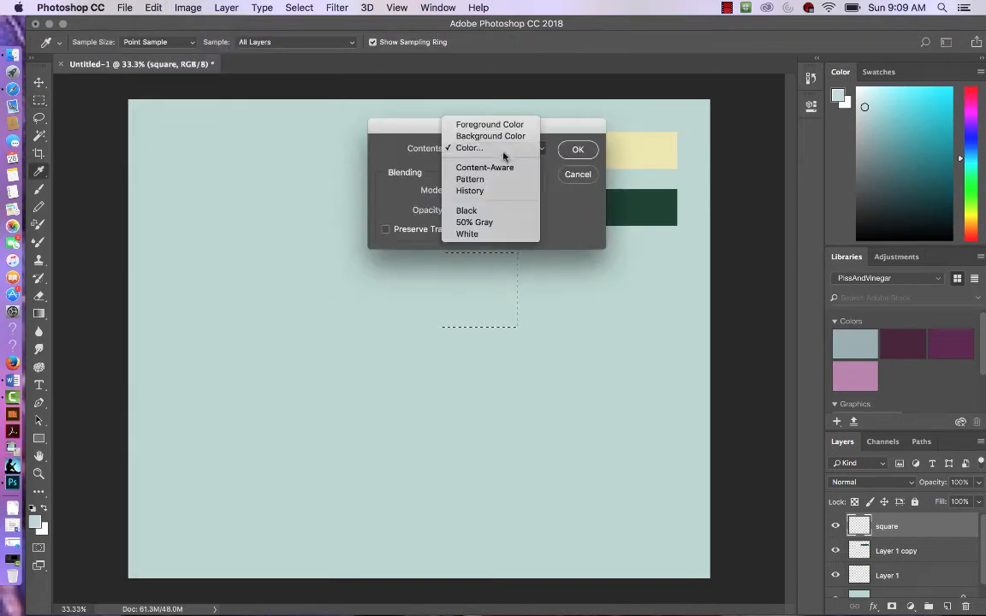
{"action": "left_click", "coordinate": [503, 153]}
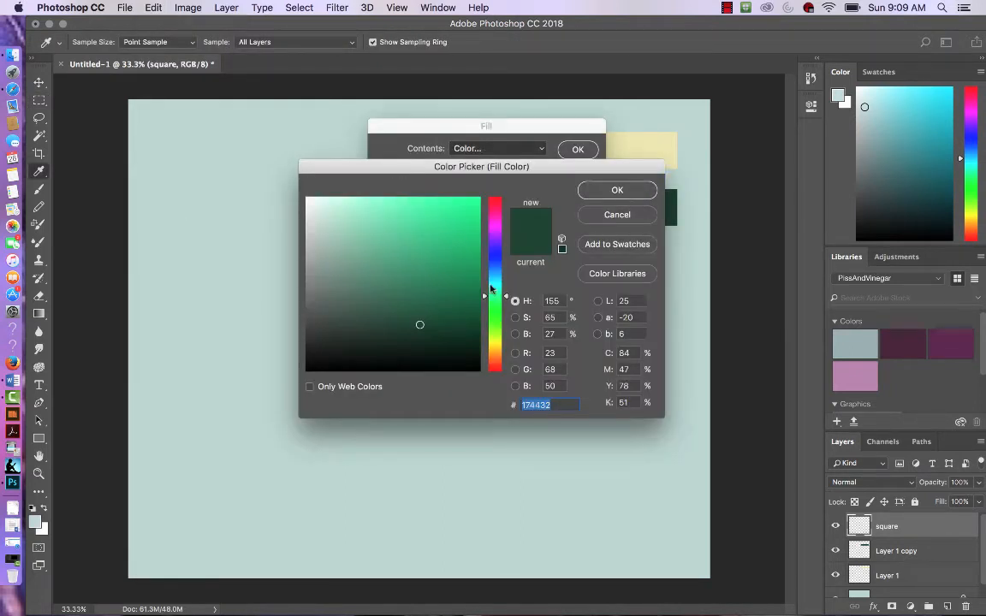
{"action": "left_click_drag", "start_coordinate": [490, 289], "coordinate": [499, 265]}
{"action": "left_click", "coordinate": [395, 226]}
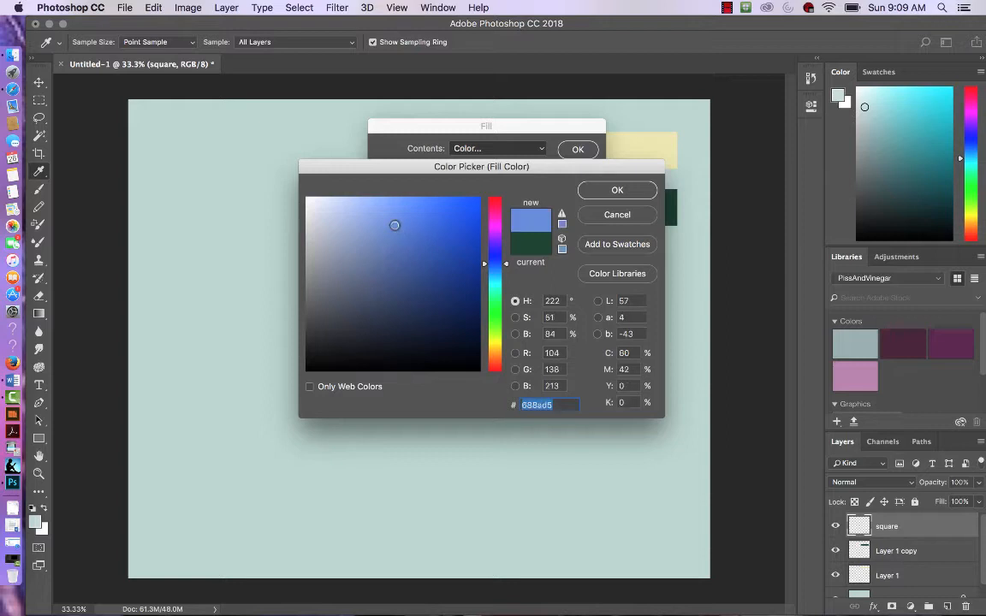
{"action": "left_click", "coordinate": [616, 191]}
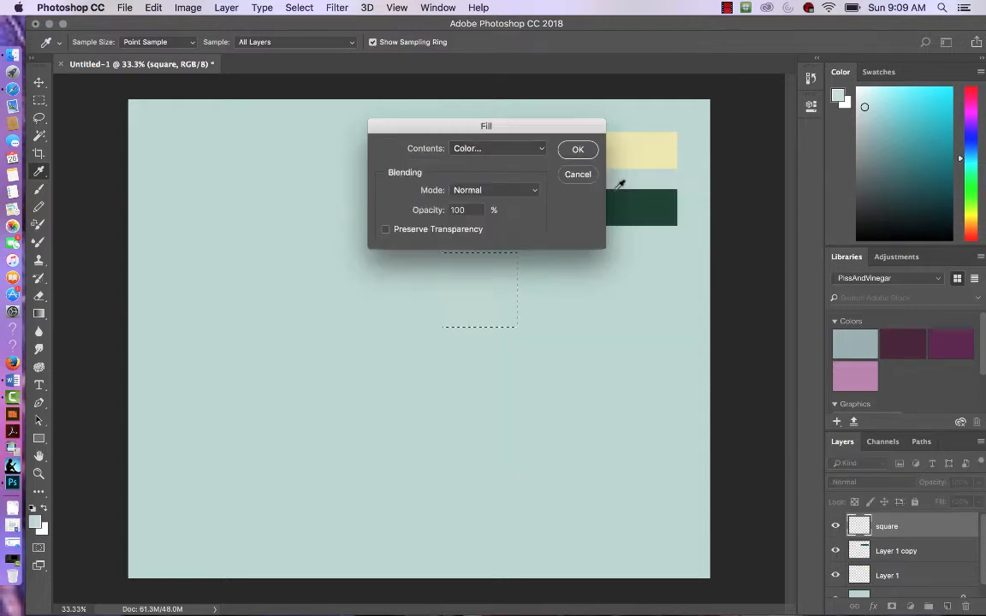
{"action": "left_click", "coordinate": [577, 151]}
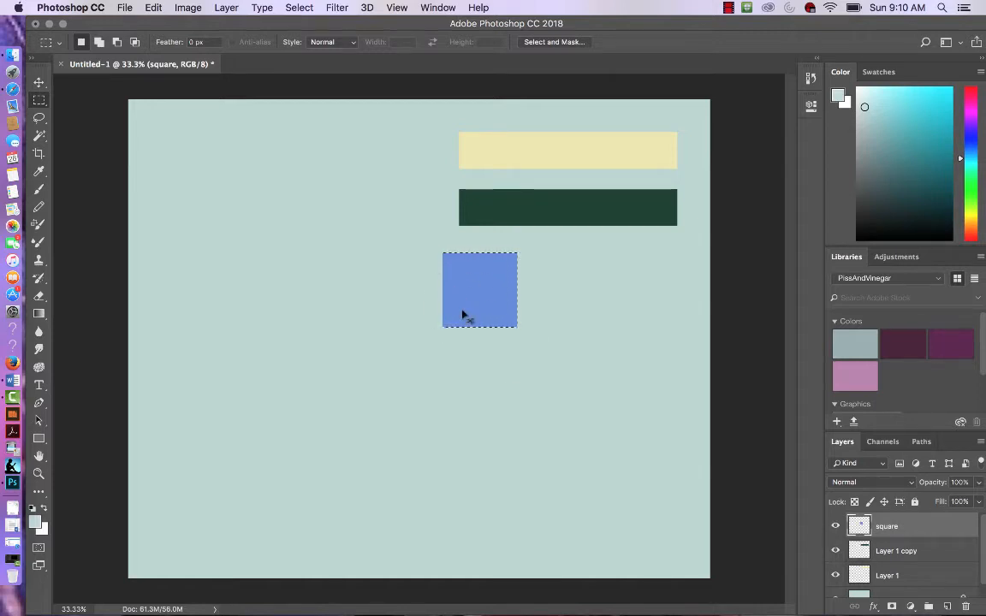
Step: Deselect and duplicate the blue square, placing the copy just to its right
{"action": "key", "text": "super+d"}
{"action": "key", "text": "v"}
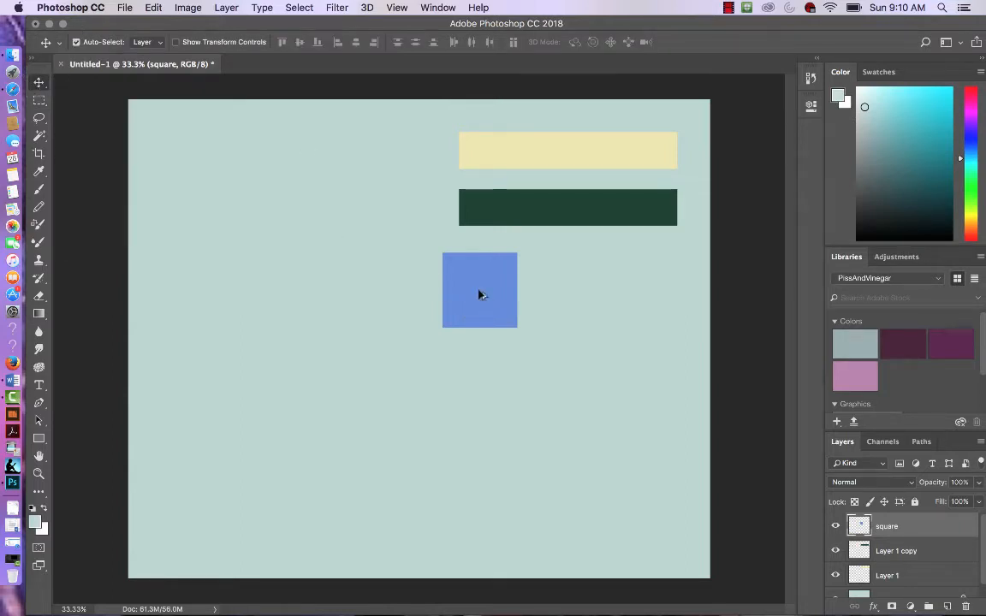
{"action": "left_click_drag", "start_coordinate": [479, 294], "coordinate": [567, 295]}
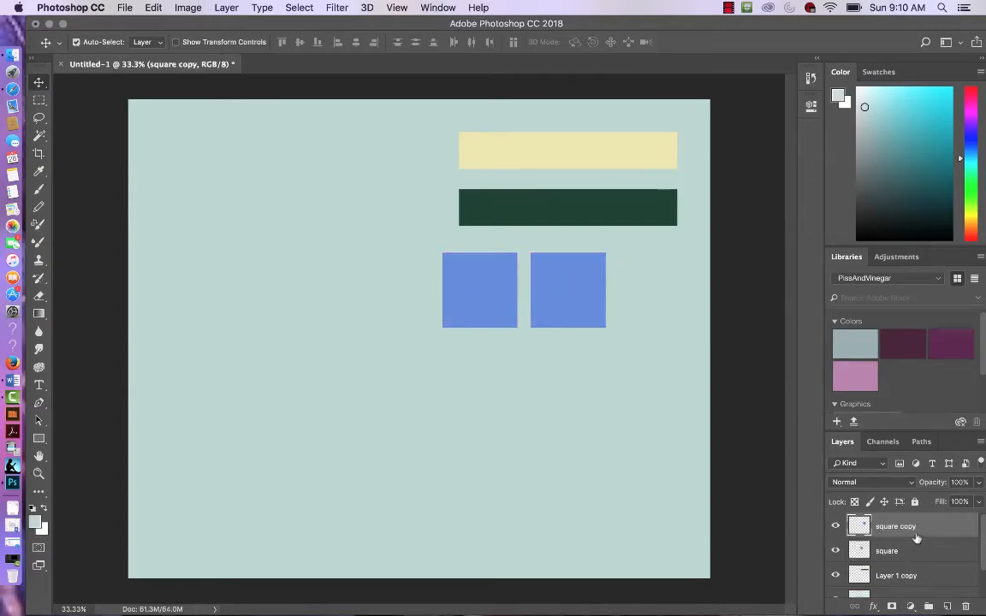
Step: Select the copied square with the Magic Wand Tool and fill it with a pale cyan colour
{"action": "left_click", "coordinate": [39, 136]}
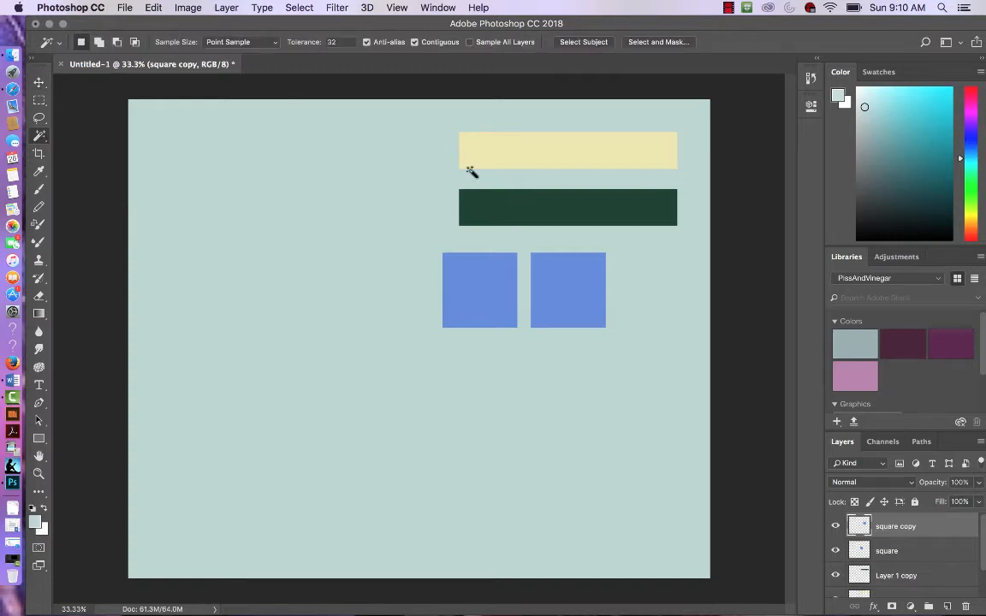
{"action": "left_click", "coordinate": [570, 292]}
{"action": "left_click", "coordinate": [153, 8]}
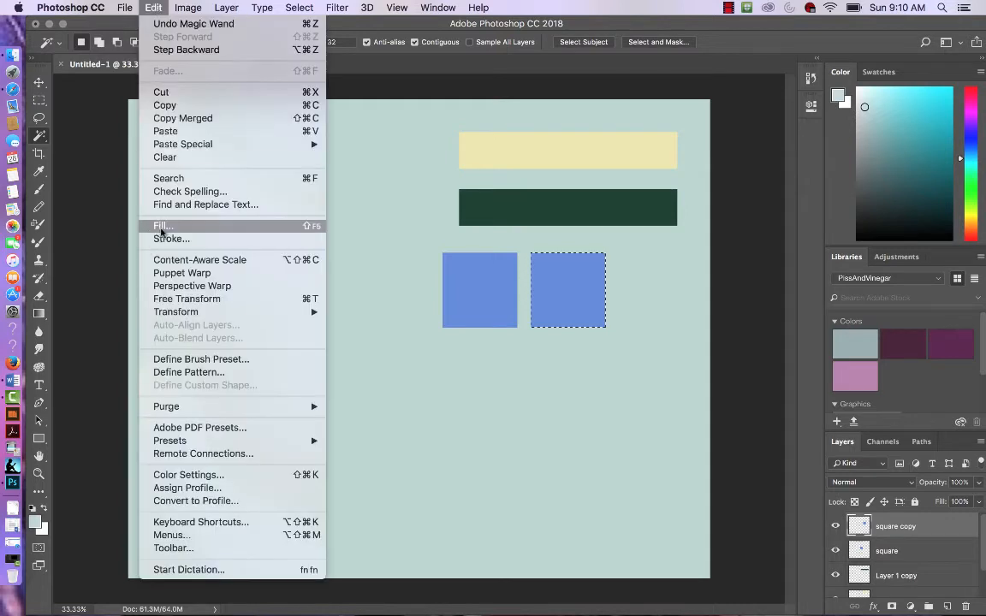
{"action": "left_click", "coordinate": [162, 228]}
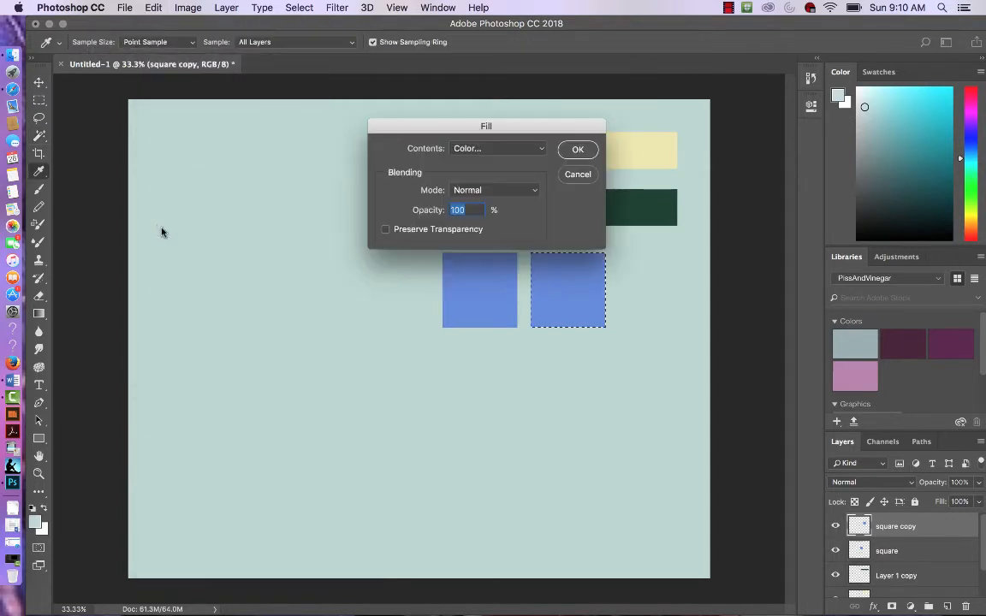
{"action": "left_click", "coordinate": [540, 152]}
{"action": "left_click", "coordinate": [503, 153]}
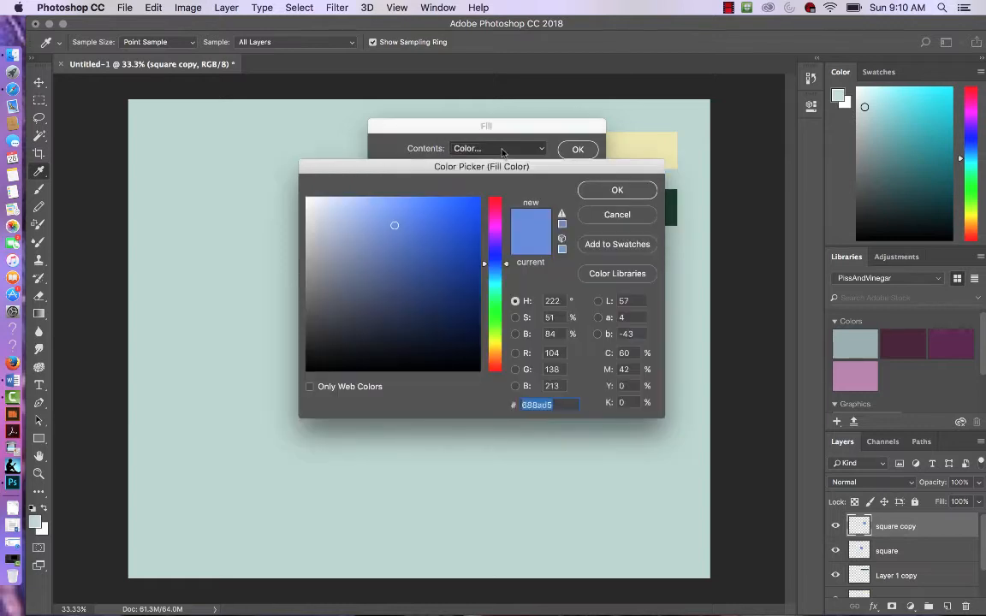
{"action": "left_click", "coordinate": [494, 283]}
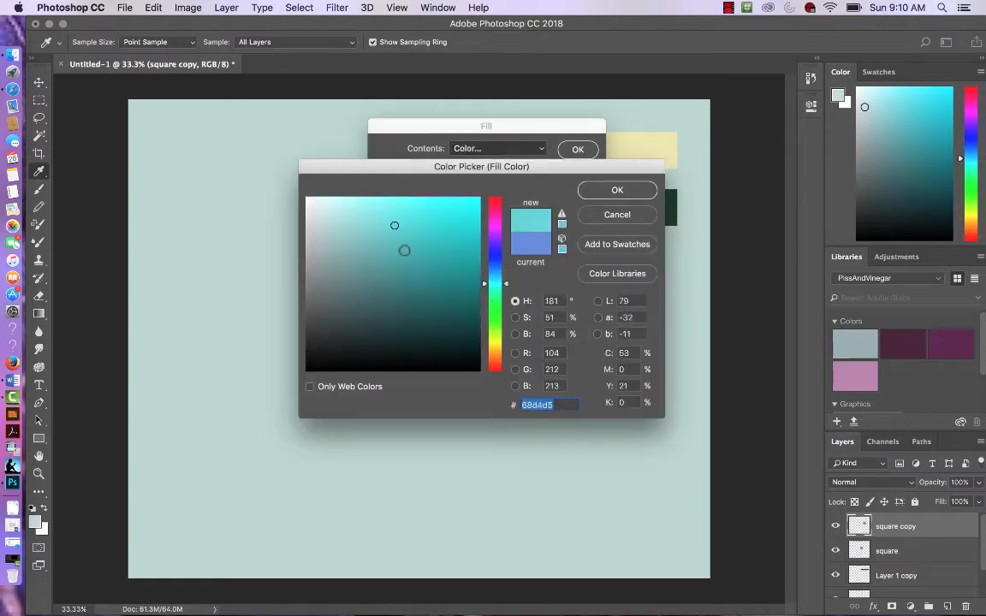
{"action": "left_click", "coordinate": [362, 229]}
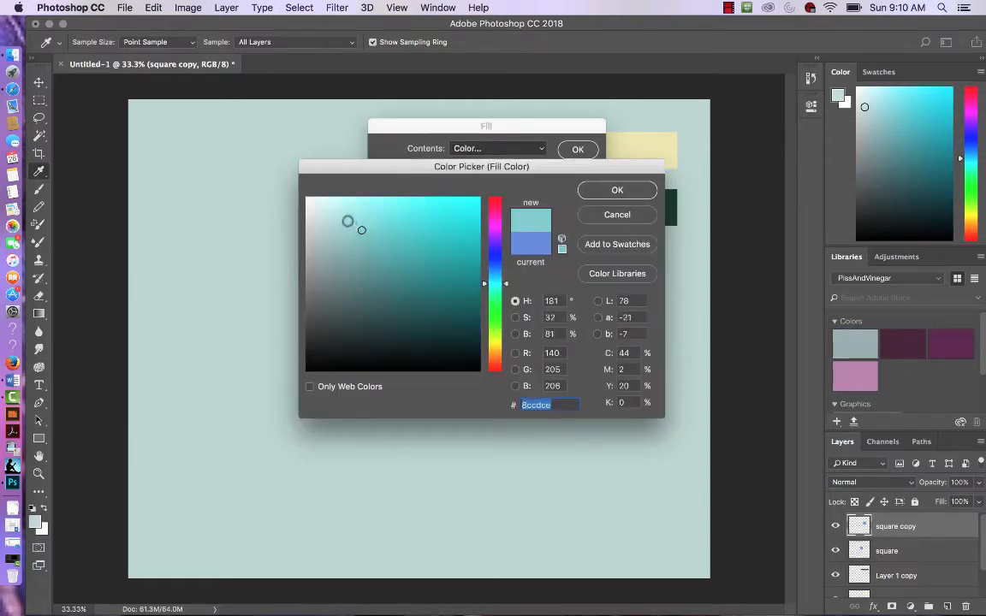
{"action": "left_click", "coordinate": [346, 220]}
{"action": "left_click", "coordinate": [590, 187]}
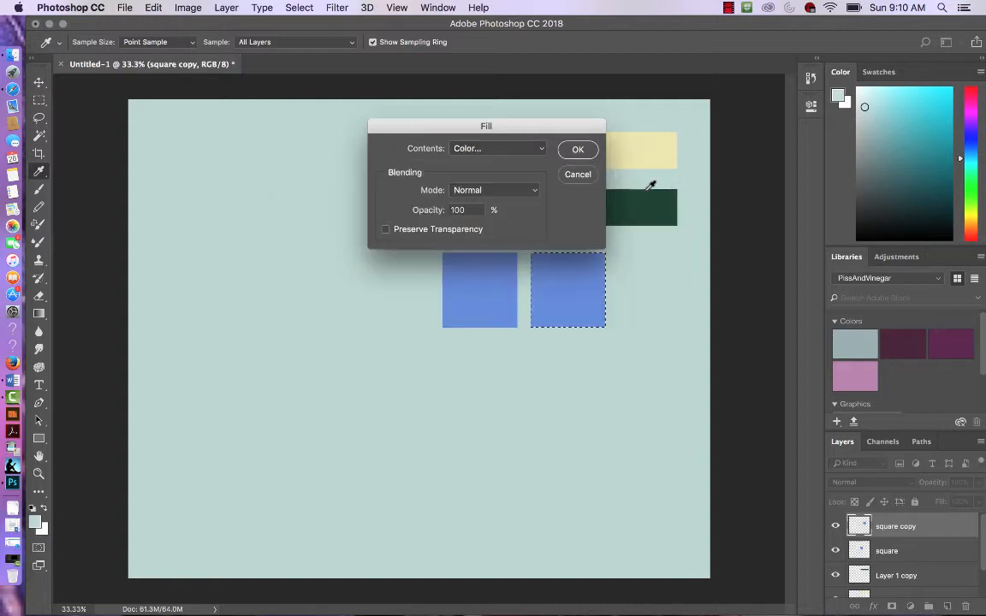
{"action": "left_click", "coordinate": [581, 149]}
{"action": "key", "text": "w"}
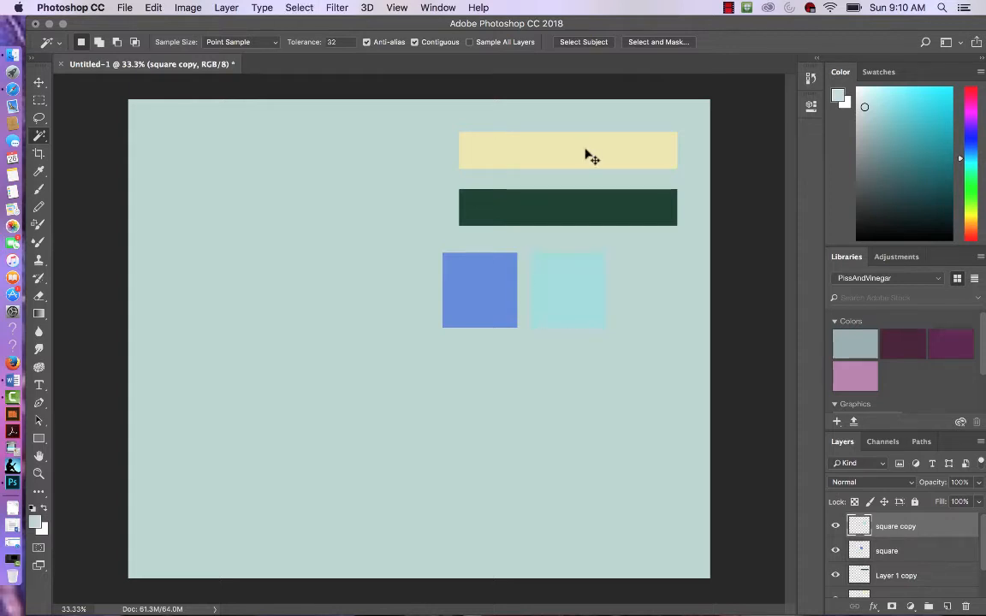
{"action": "key", "text": "v"}
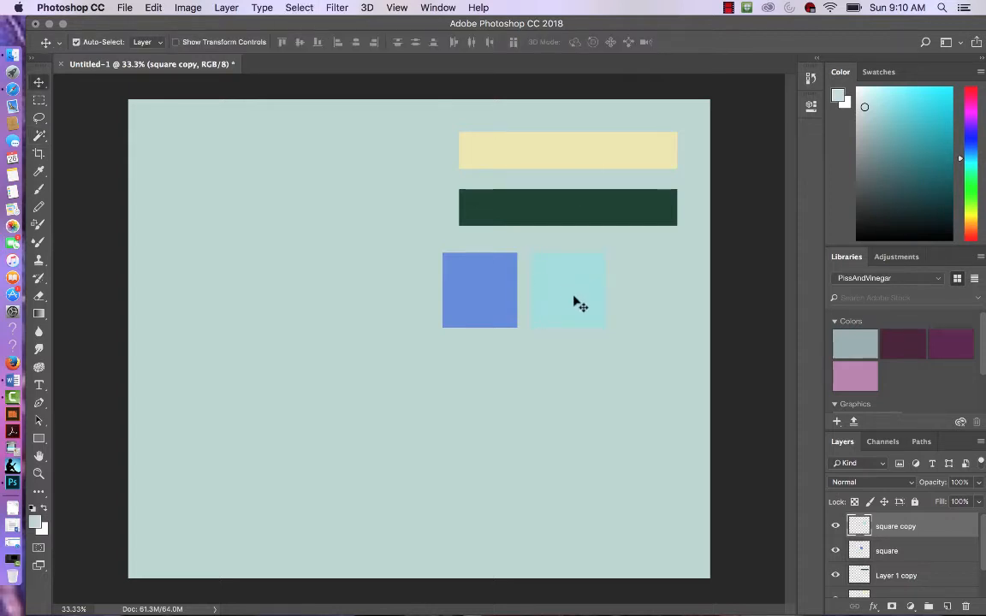
Step: Rearrange the squares, moving the cyan square under the right end of the green bar and the blue square below it
{"action": "left_click_drag", "start_coordinate": [576, 301], "coordinate": [647, 290]}
{"action": "left_click_drag", "start_coordinate": [509, 288], "coordinate": [670, 379]}
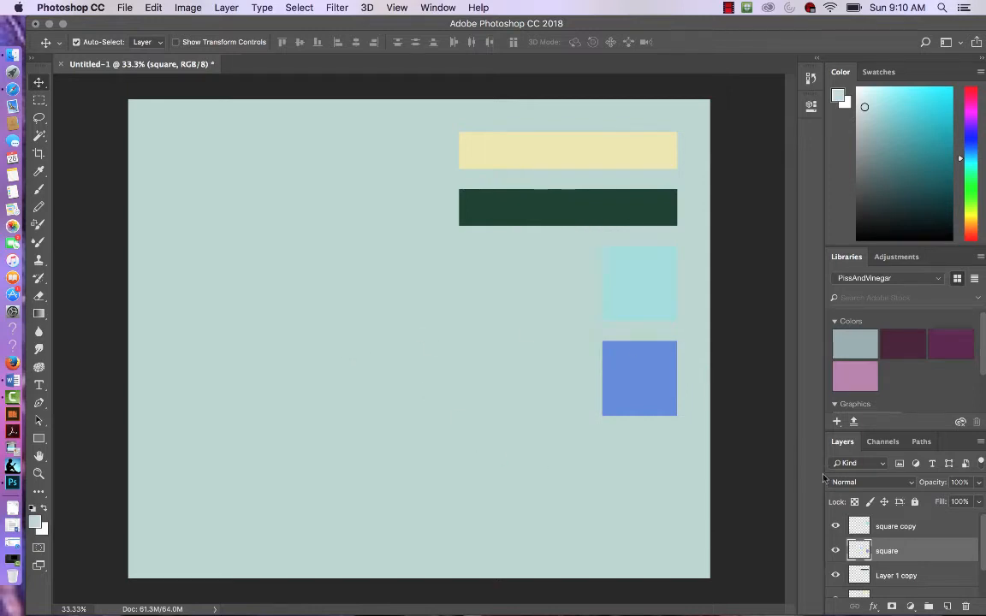
Step: Add a new layer above the square copy layer and name it ellipse
{"action": "left_click", "coordinate": [939, 527]}
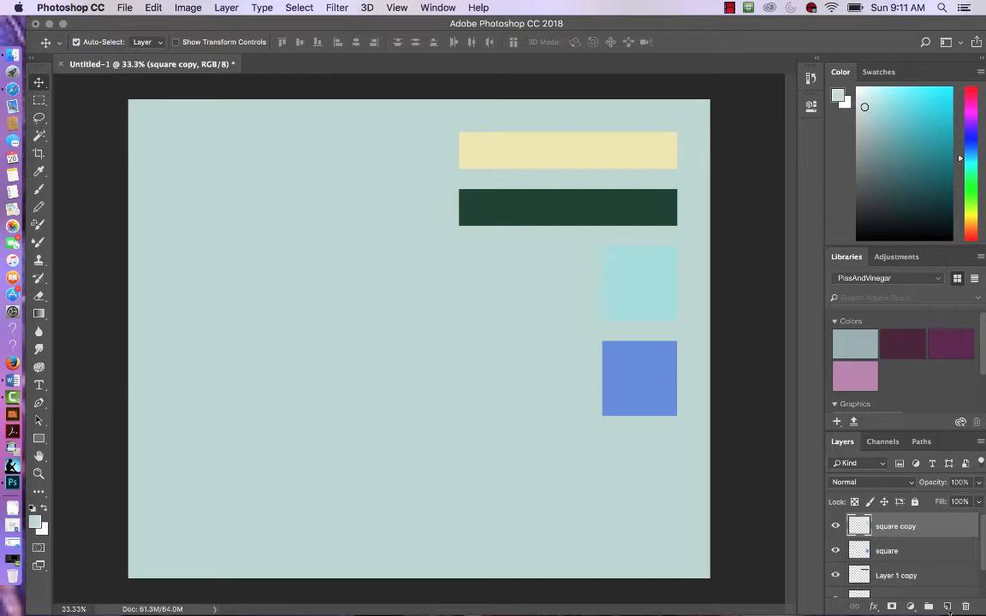
{"action": "left_click", "coordinate": [947, 607]}
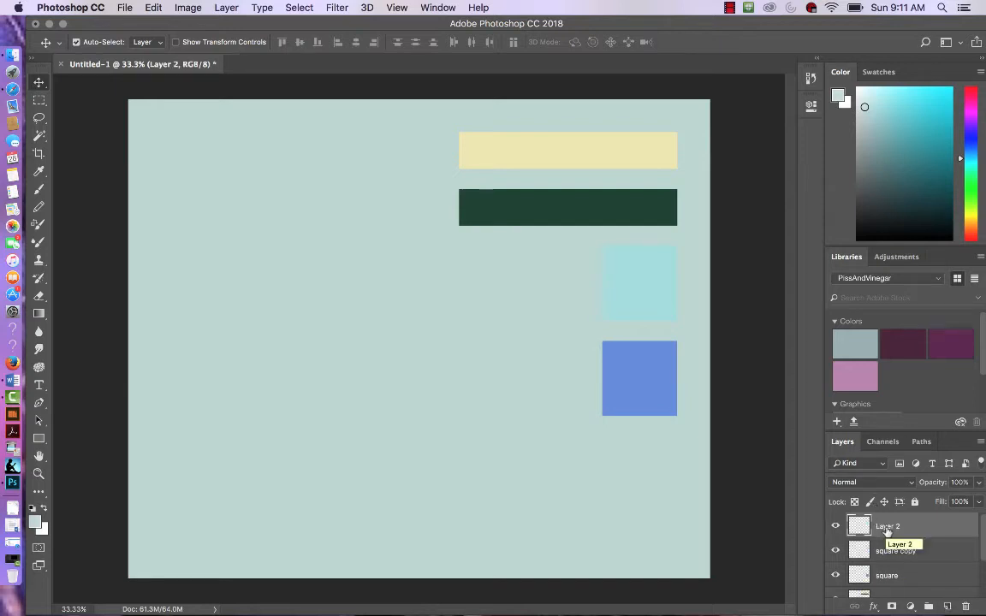
{"action": "double_click", "coordinate": [887, 528]}
{"action": "type", "text": "ellipse"}
{"action": "key", "text": "Return"}
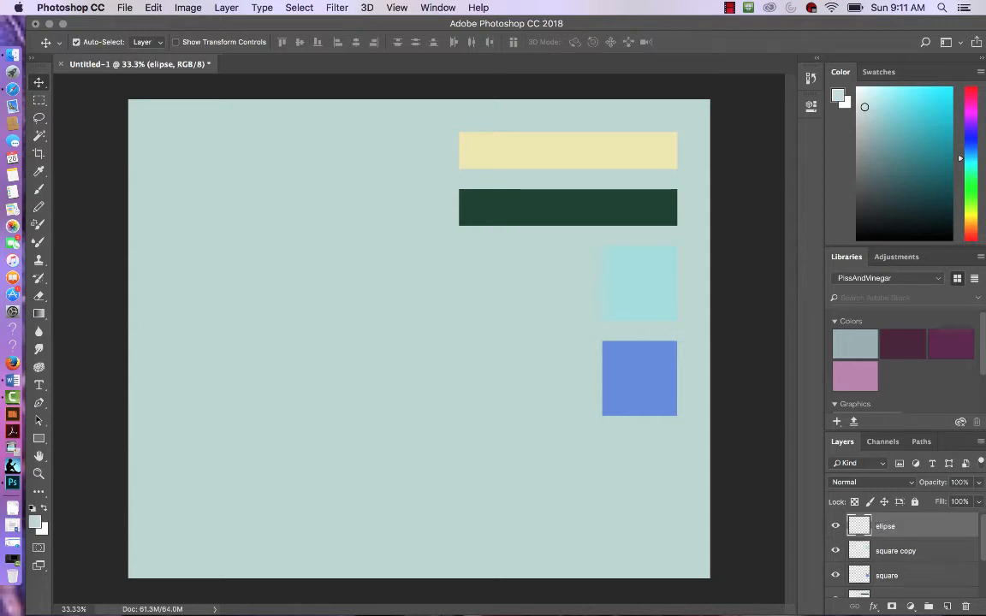
Step: Draw a wide elliptical selection in the upper left of the canvas with the Elliptical Marquee Tool
{"action": "left_click", "coordinate": [39, 101]}
{"action": "left_click_drag", "start_coordinate": [39, 101], "coordinate": [75, 110]}
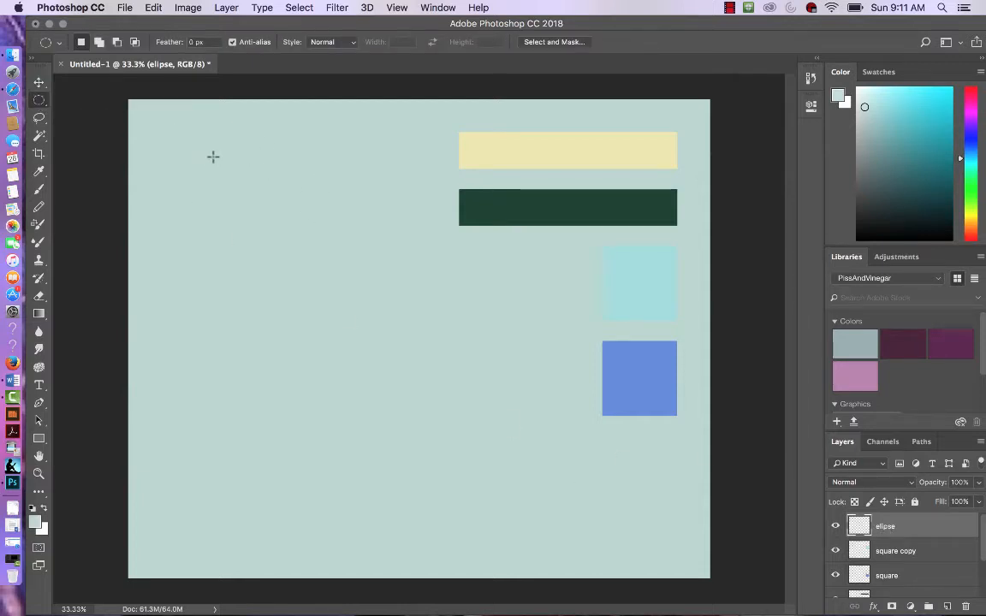
{"action": "left_click_drag", "start_coordinate": [208, 156], "coordinate": [394, 193]}
Step: Fill the elliptical selection with a grey-green colour, 9bb1a3
{"action": "left_click", "coordinate": [153, 7]}
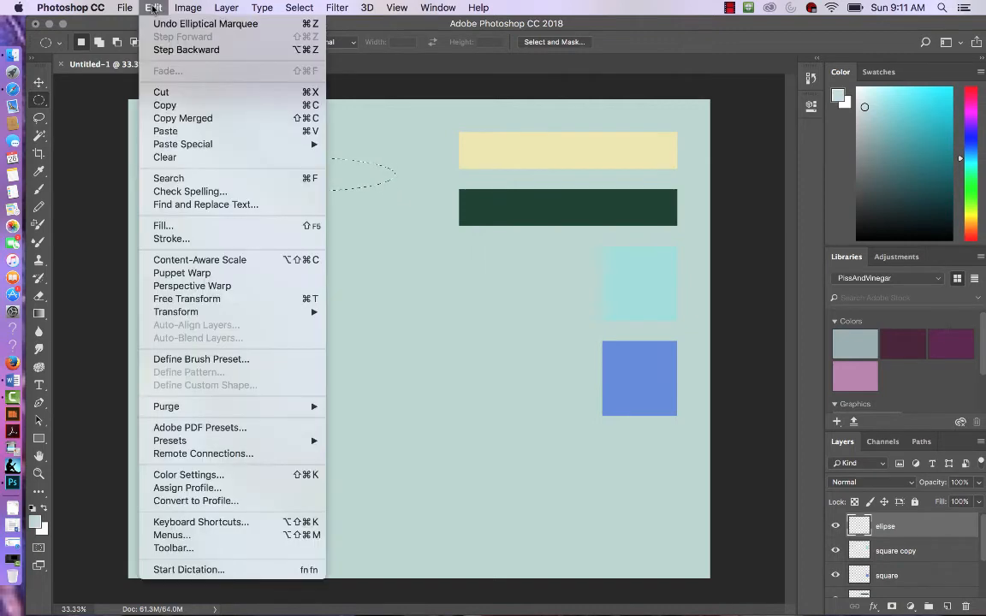
{"action": "left_click", "coordinate": [163, 225]}
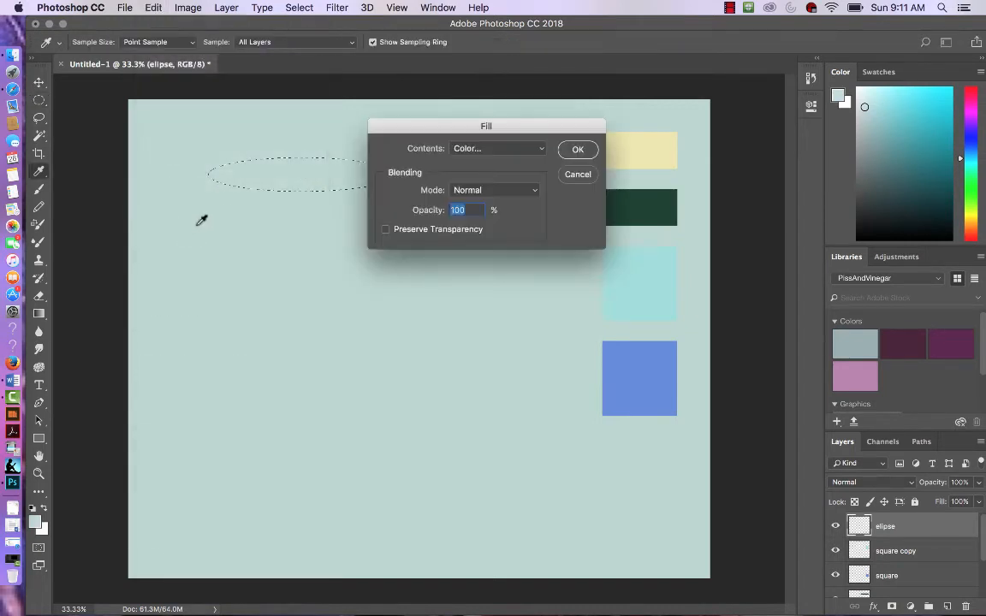
{"action": "left_click", "coordinate": [540, 148]}
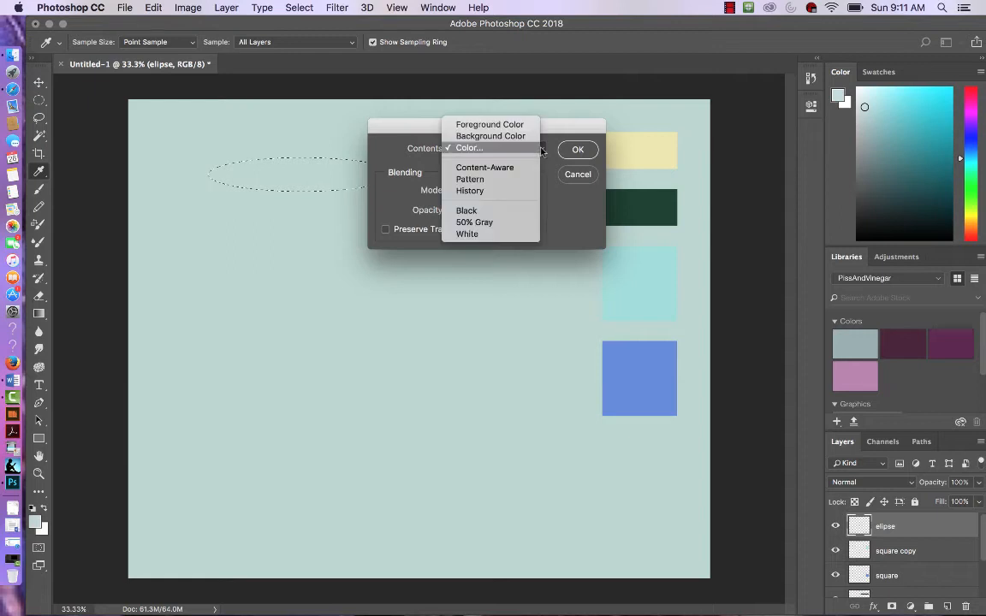
{"action": "left_click", "coordinate": [495, 148]}
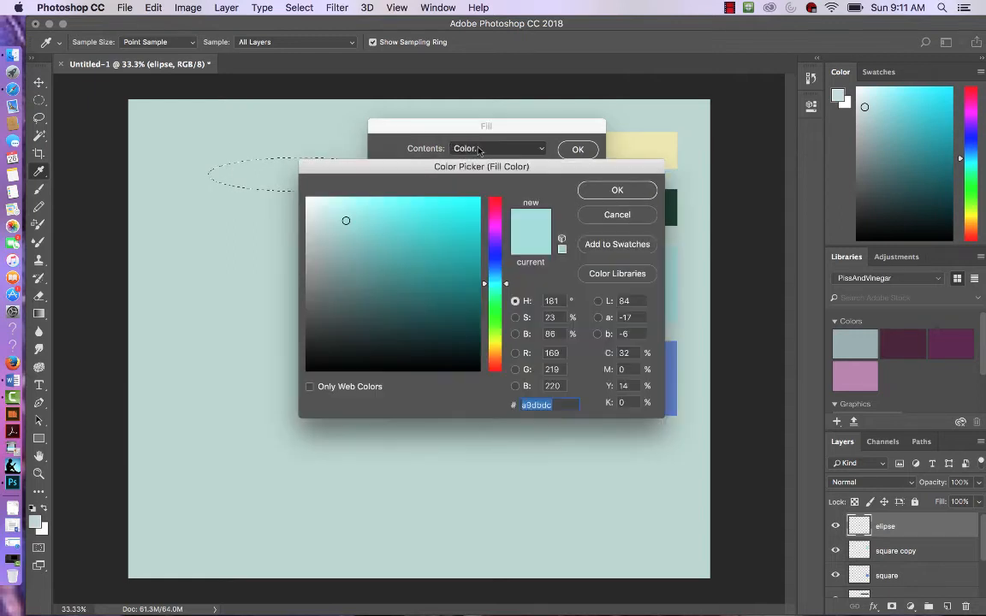
{"action": "left_click_drag", "start_coordinate": [498, 300], "coordinate": [494, 304]}
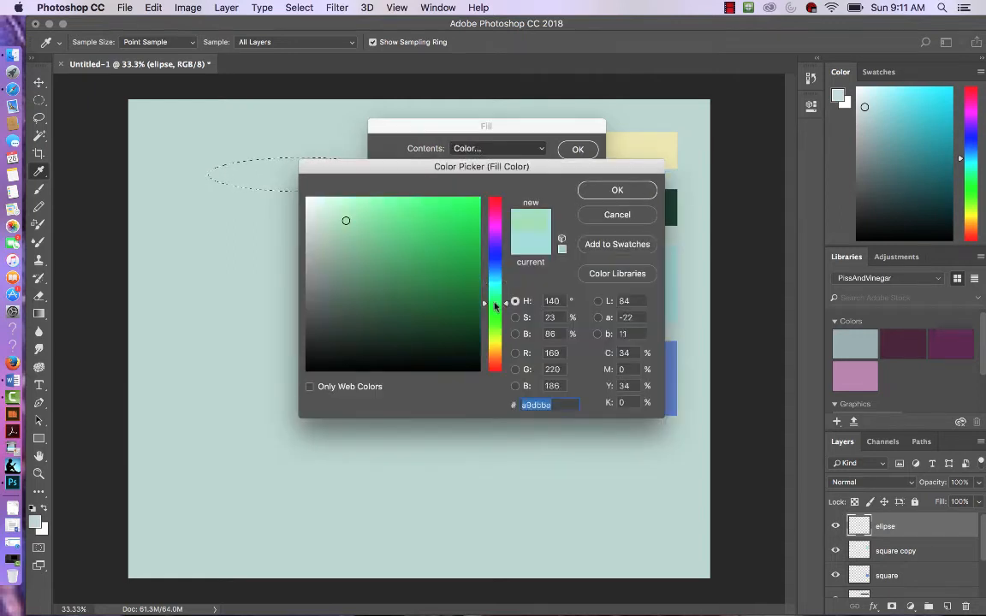
{"action": "left_click", "coordinate": [326, 250]}
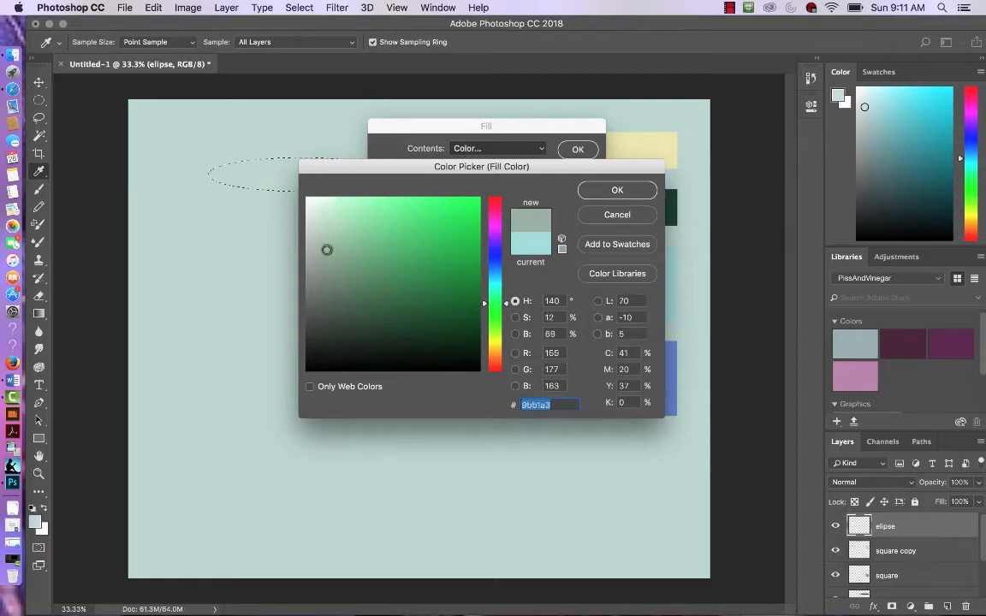
{"action": "left_click", "coordinate": [614, 192]}
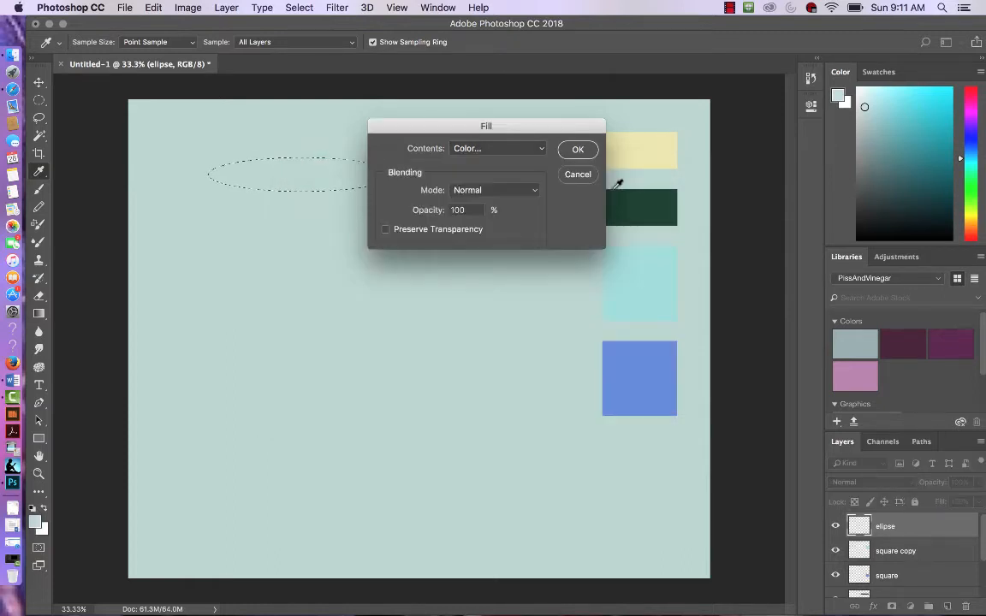
{"action": "left_click", "coordinate": [578, 150]}
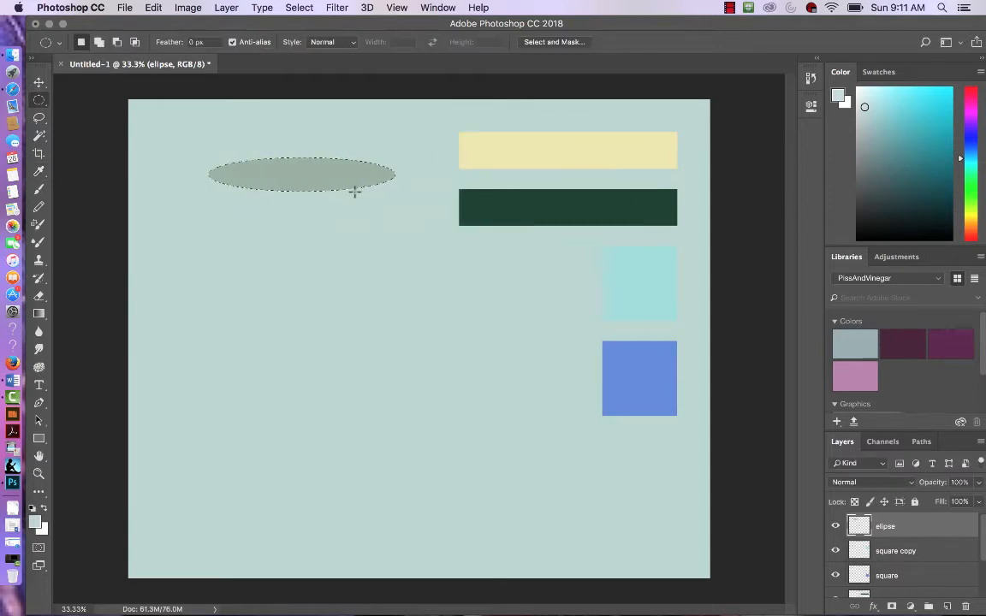
Step: Deselect and duplicate the ellipse, placing the copy just below it
{"action": "key", "text": "super+d"}
{"action": "key", "text": "v"}
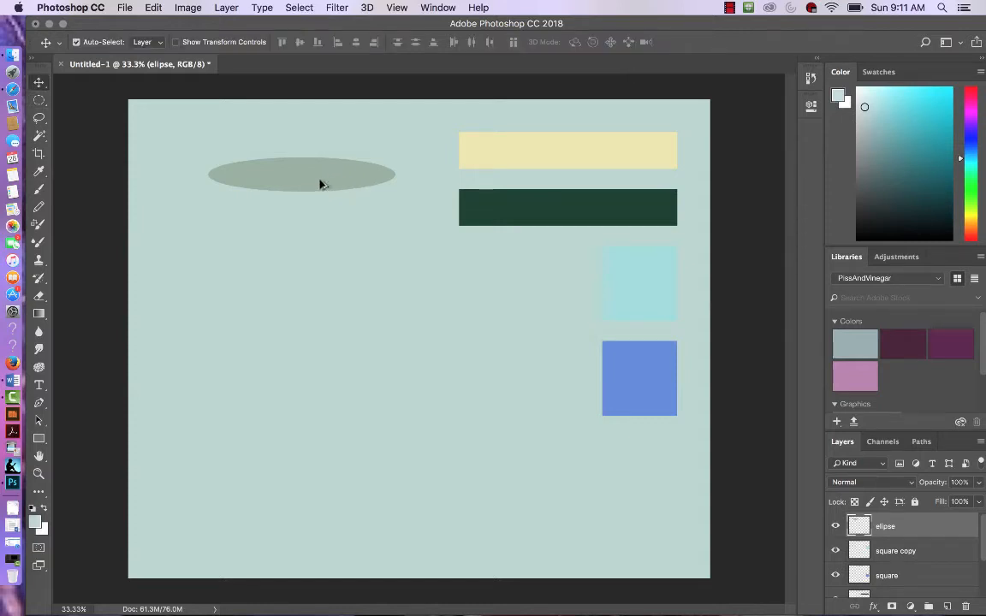
{"action": "left_click_drag", "start_coordinate": [321, 184], "coordinate": [324, 228], "text": "alt"}
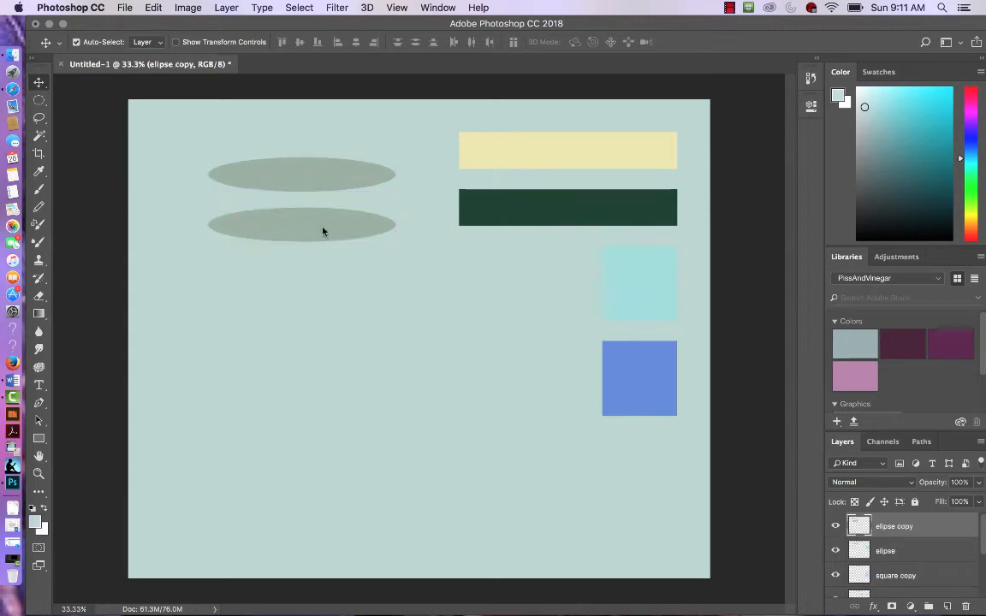
Step: Select the copied ellipse with the Magic Wand Tool and fill it with pink, f499db
{"action": "left_click", "coordinate": [40, 136]}
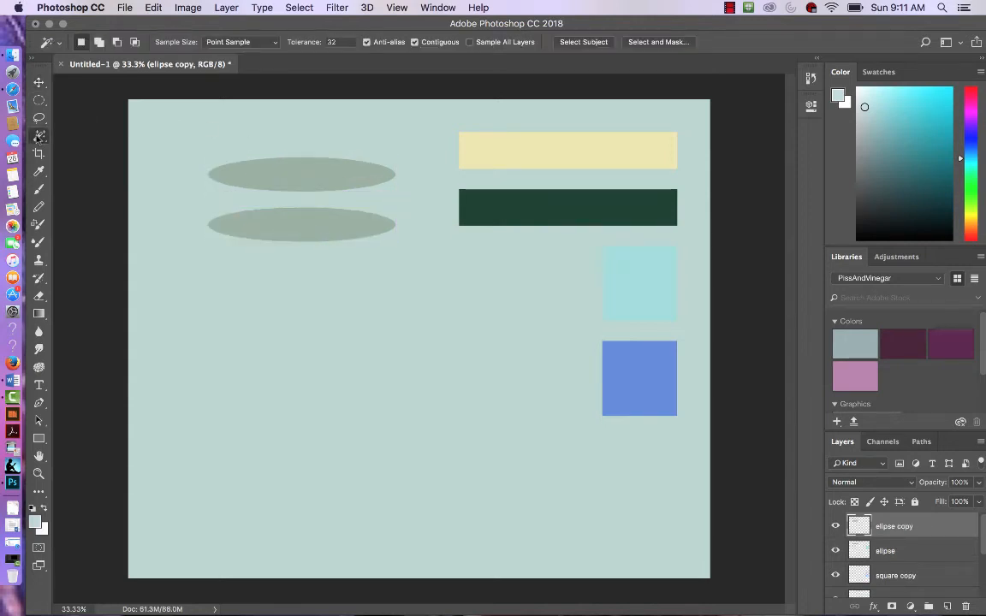
{"action": "left_click", "coordinate": [288, 228]}
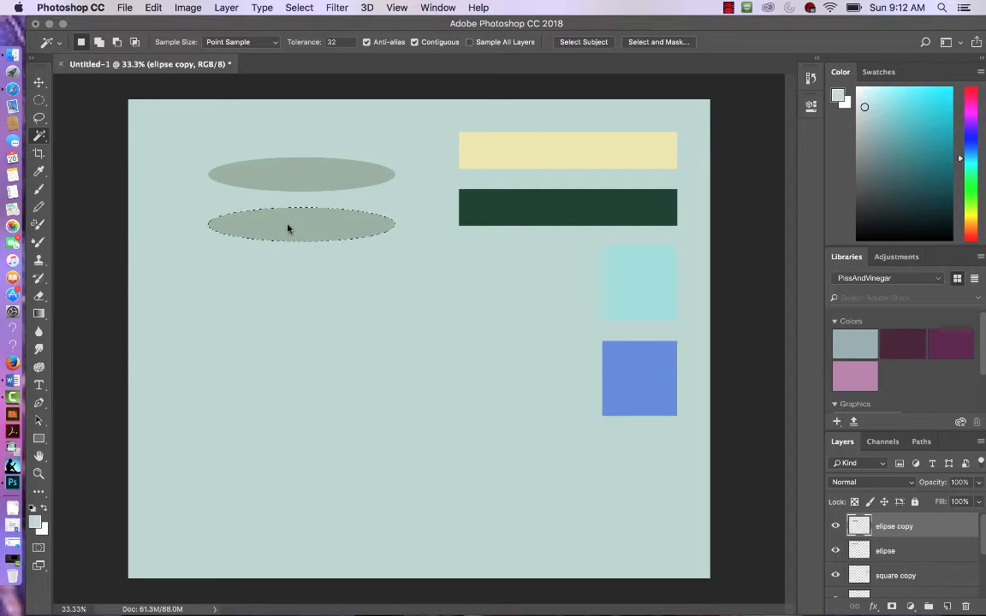
{"action": "left_click", "coordinate": [156, 9]}
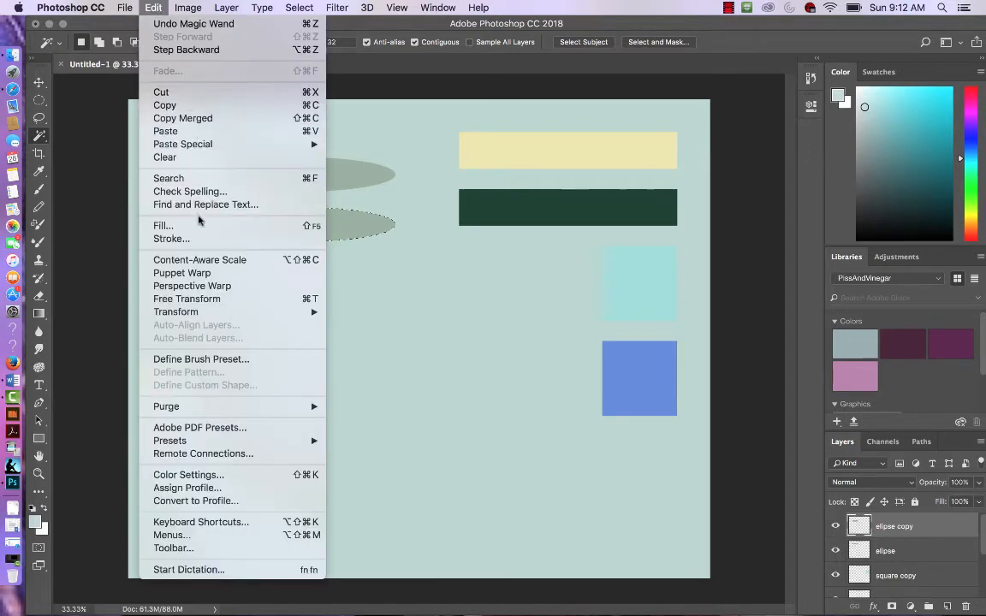
{"action": "left_click", "coordinate": [162, 225]}
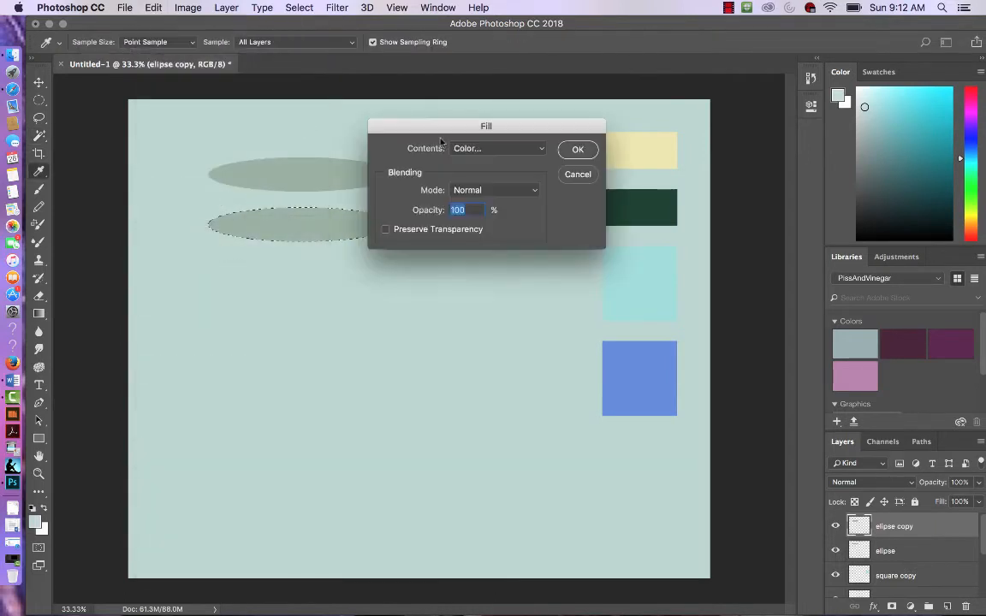
{"action": "left_click", "coordinate": [539, 151]}
{"action": "left_click", "coordinate": [497, 150]}
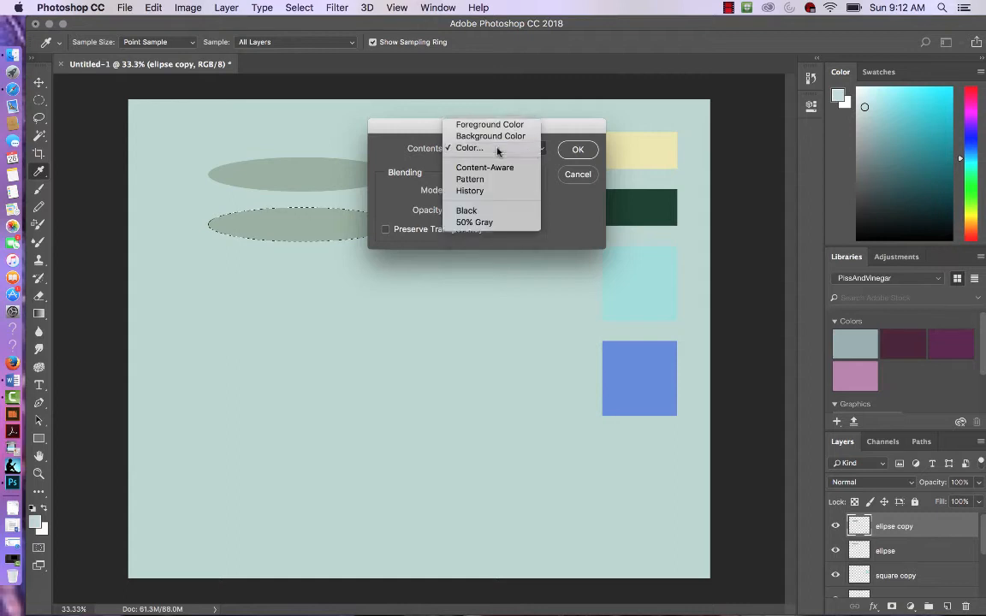
{"action": "left_click", "coordinate": [493, 247]}
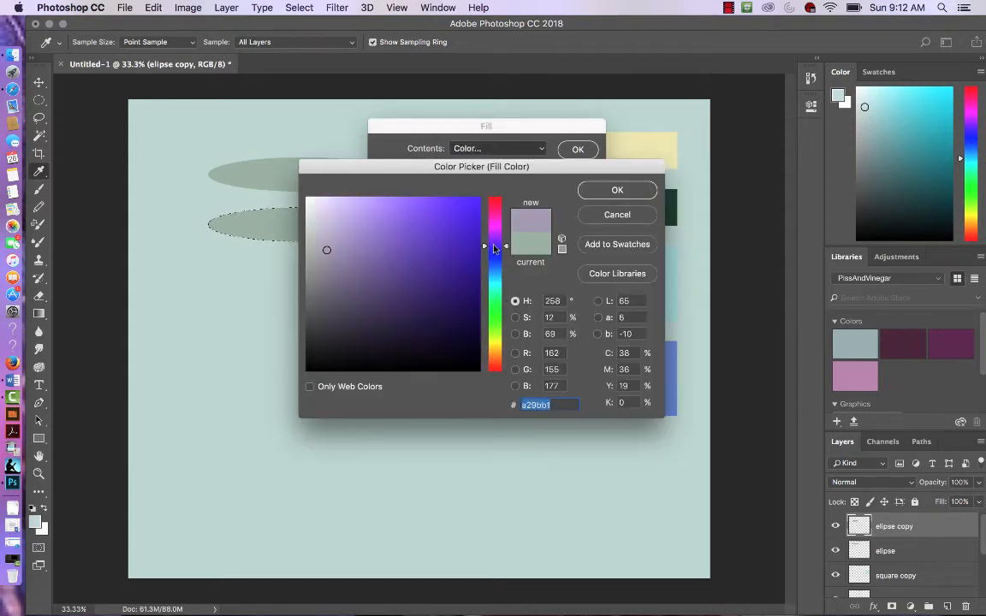
{"action": "left_click", "coordinate": [498, 218]}
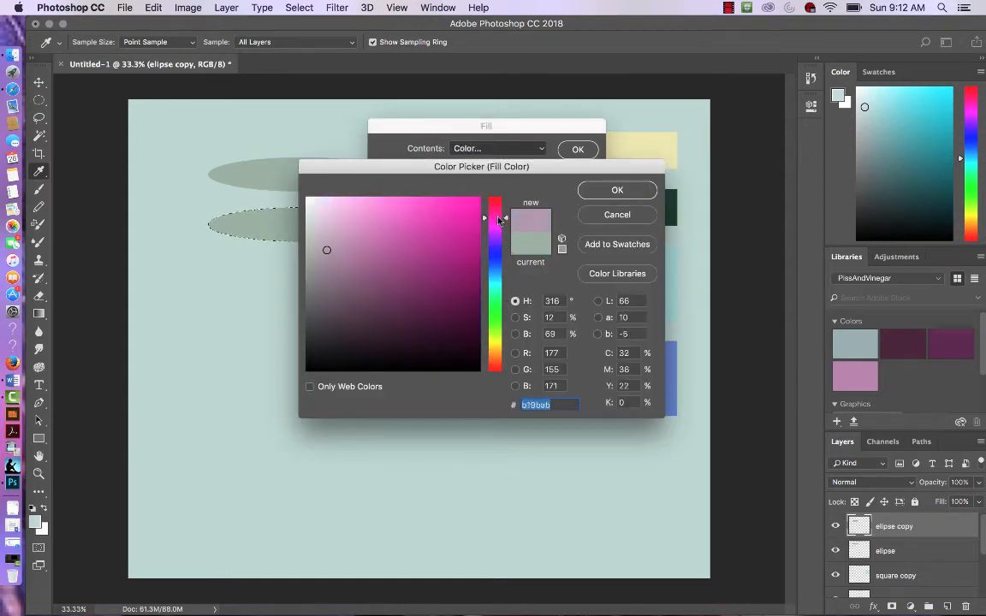
{"action": "left_click", "coordinate": [370, 205]}
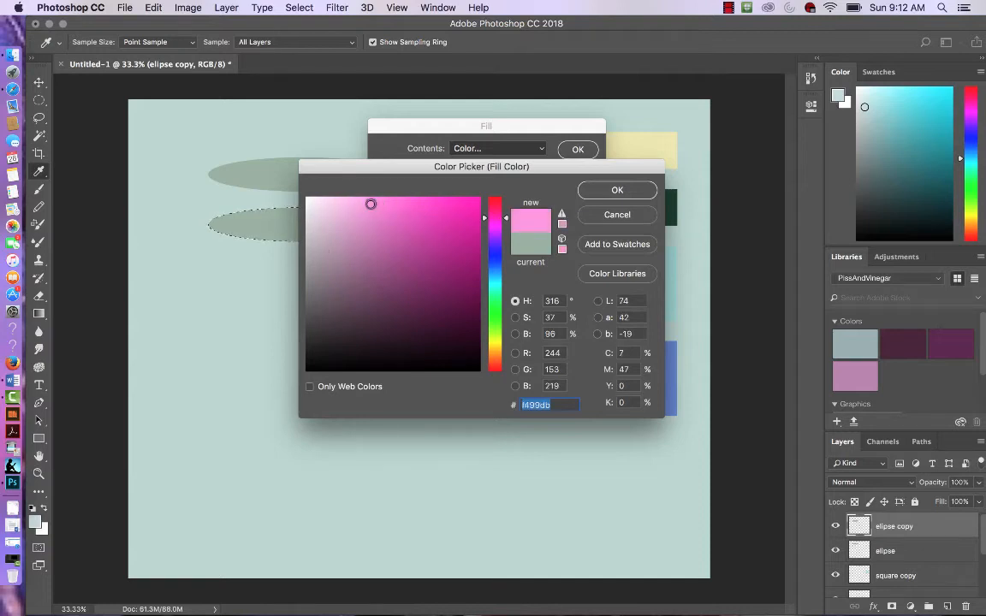
{"action": "left_click", "coordinate": [636, 190]}
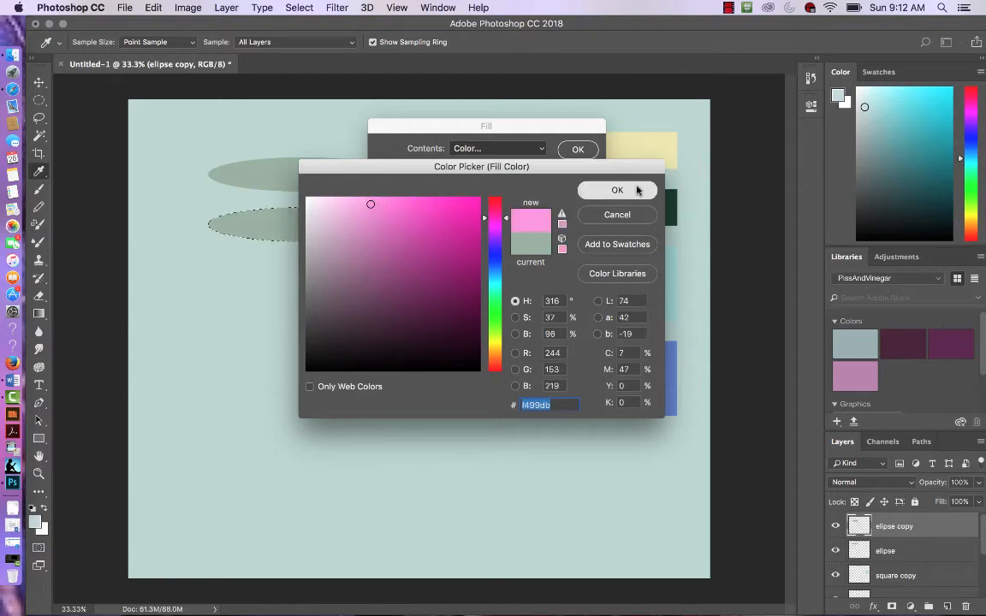
{"action": "left_click", "coordinate": [577, 149]}
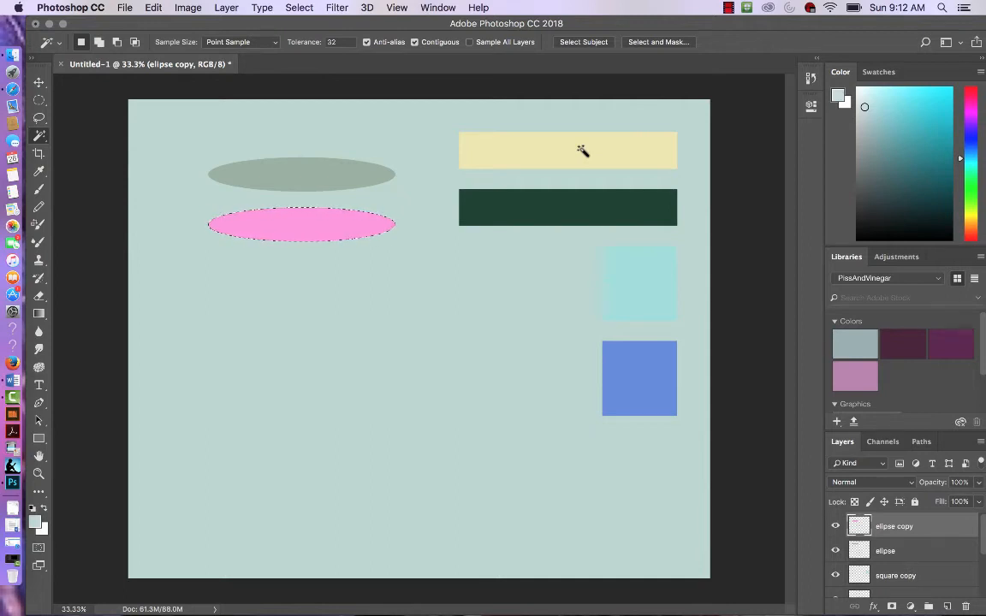
Step: Deselect, then draw a circular selection below the ellipses with the Elliptical Marquee Tool
{"action": "key", "text": "super+d"}
{"action": "left_click", "coordinate": [39, 100]}
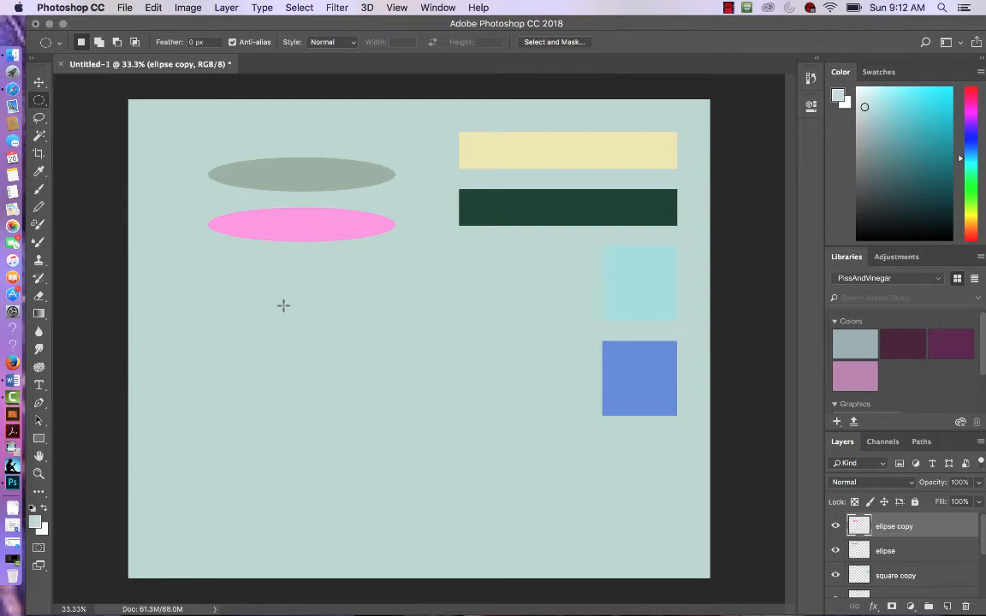
{"action": "left_click_drag", "start_coordinate": [266, 306], "coordinate": [362, 386]}
{"action": "left_click", "coordinate": [349, 376]}
{"action": "left_click_drag", "start_coordinate": [273, 338], "coordinate": [369, 383]}
Step: Fill the circular selection with a dark purple colour, 701257
{"action": "left_click", "coordinate": [152, 7]}
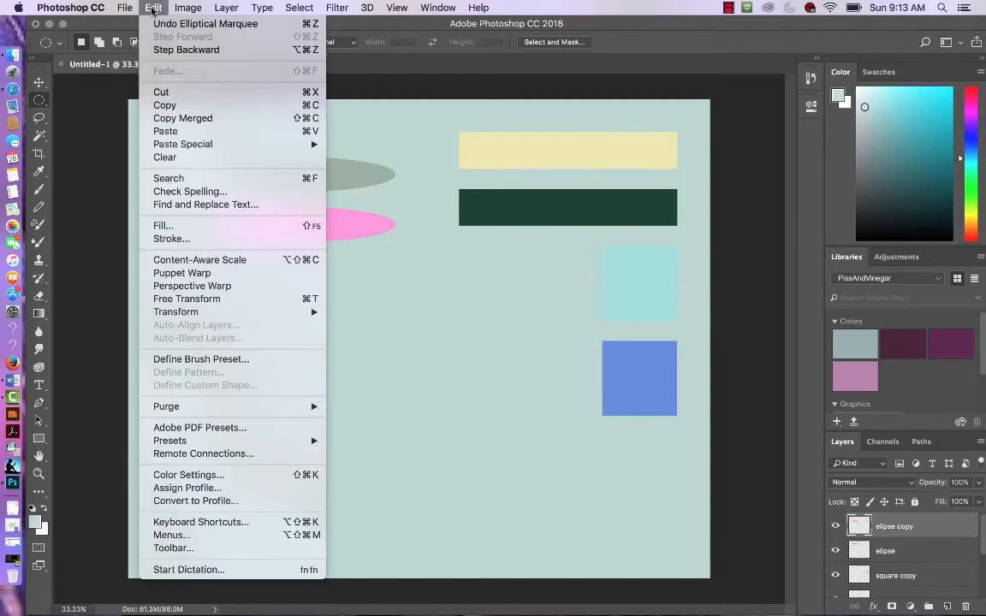
{"action": "left_click", "coordinate": [164, 225]}
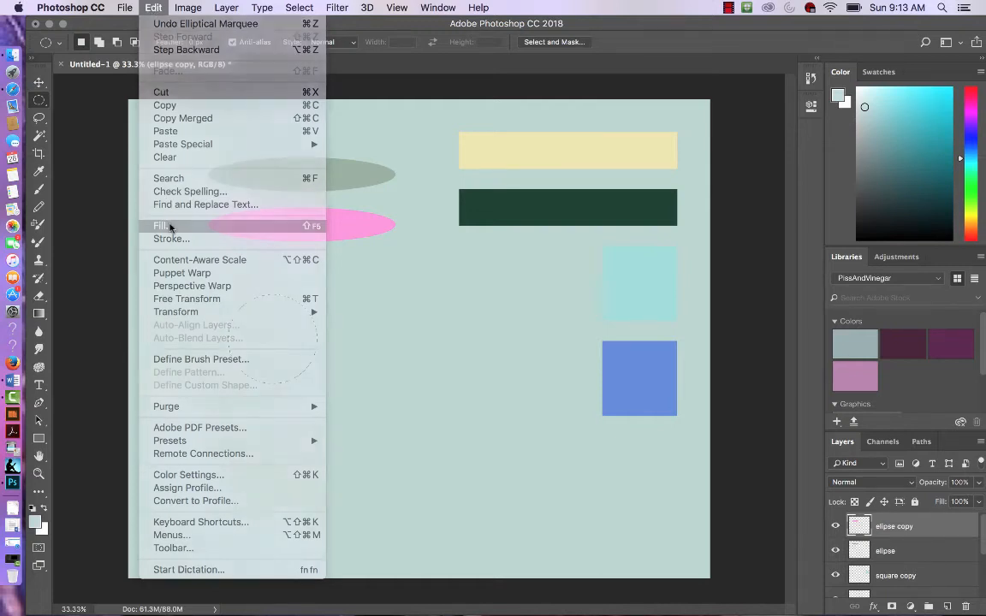
{"action": "left_click", "coordinate": [501, 150]}
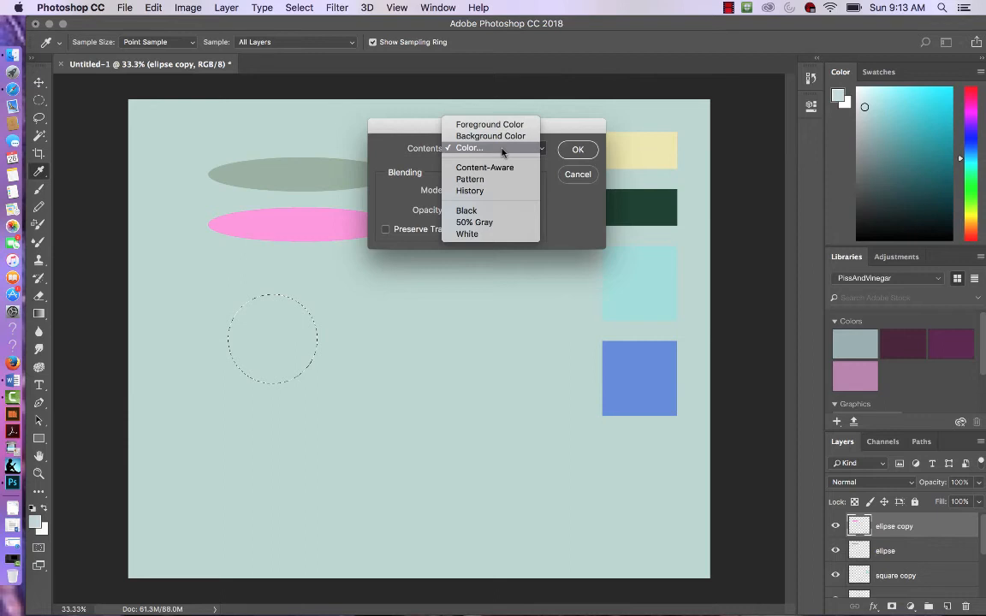
{"action": "left_click", "coordinate": [501, 149]}
{"action": "left_click", "coordinate": [452, 294]}
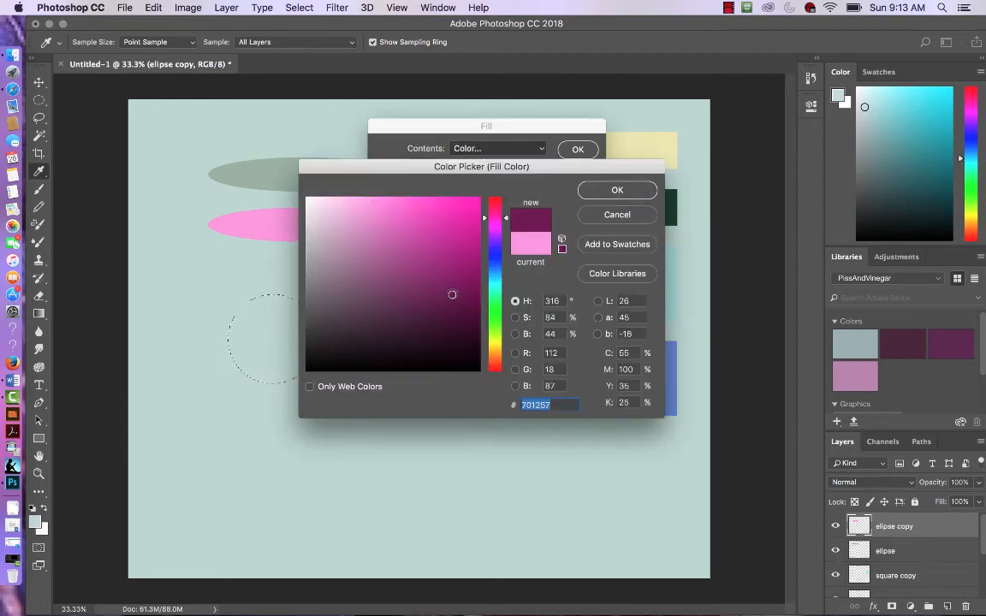
{"action": "left_click", "coordinate": [616, 190]}
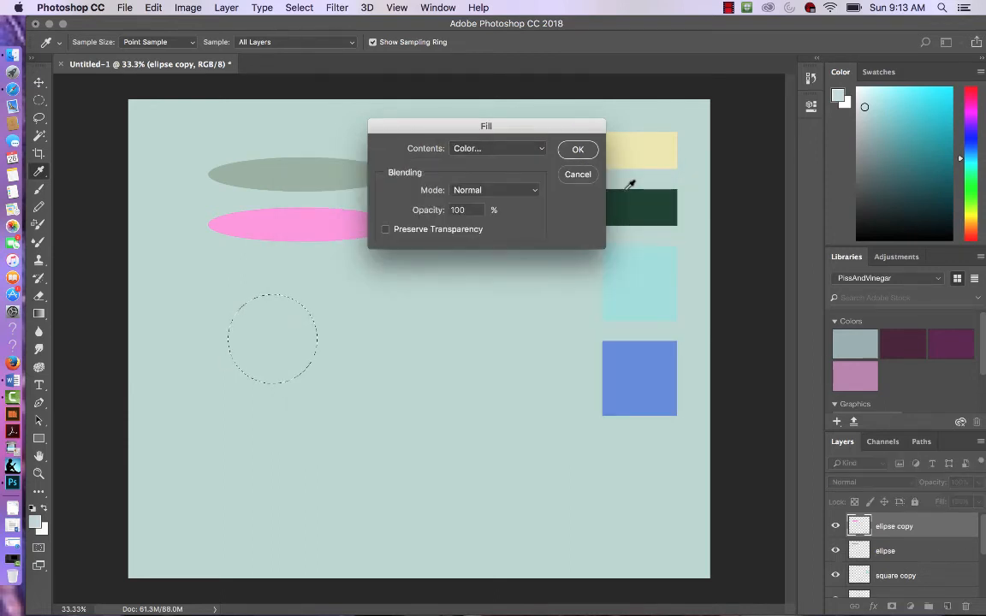
{"action": "left_click", "coordinate": [578, 150]}
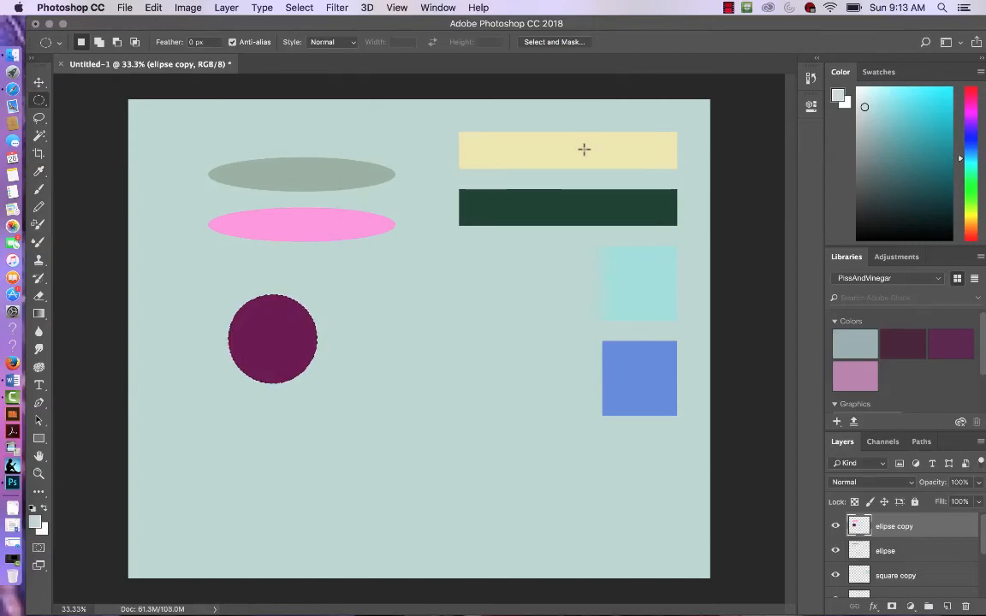
Step: Deselect and duplicate the purple circle, placing the copy just to its right
{"action": "key", "text": "super+d"}
{"action": "key", "text": "v"}
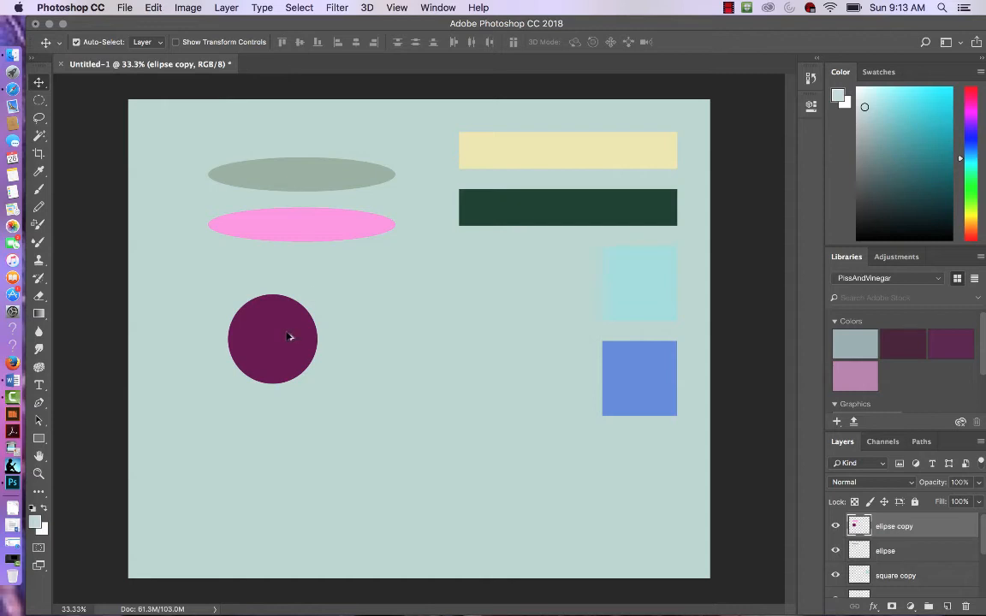
{"action": "left_click_drag", "start_coordinate": [289, 336], "coordinate": [385, 334]}
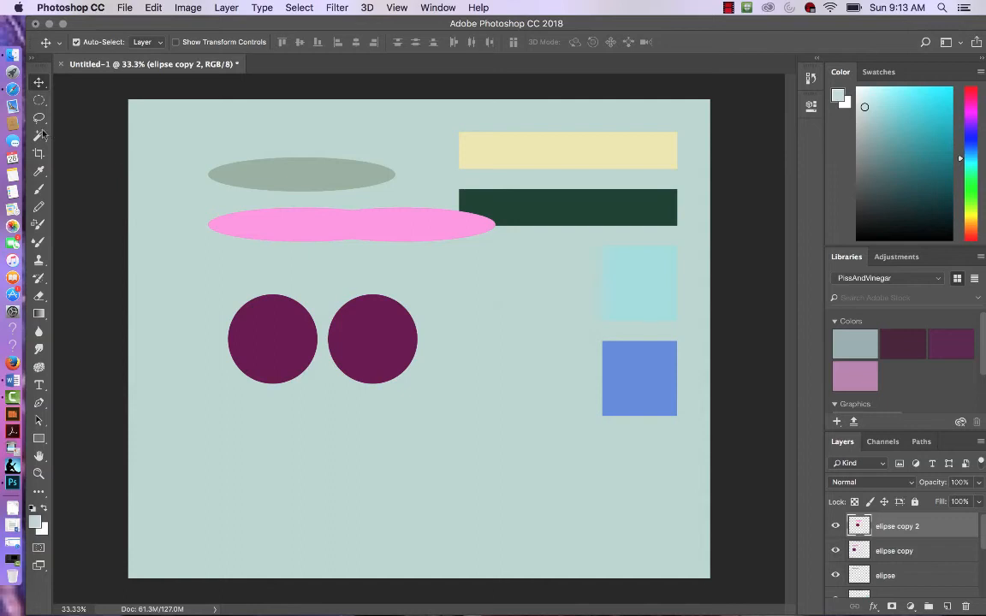
Step: Select the copied purple circle with the Magic Wand Tool and refill it with a blue colour
{"action": "key", "text": "w"}
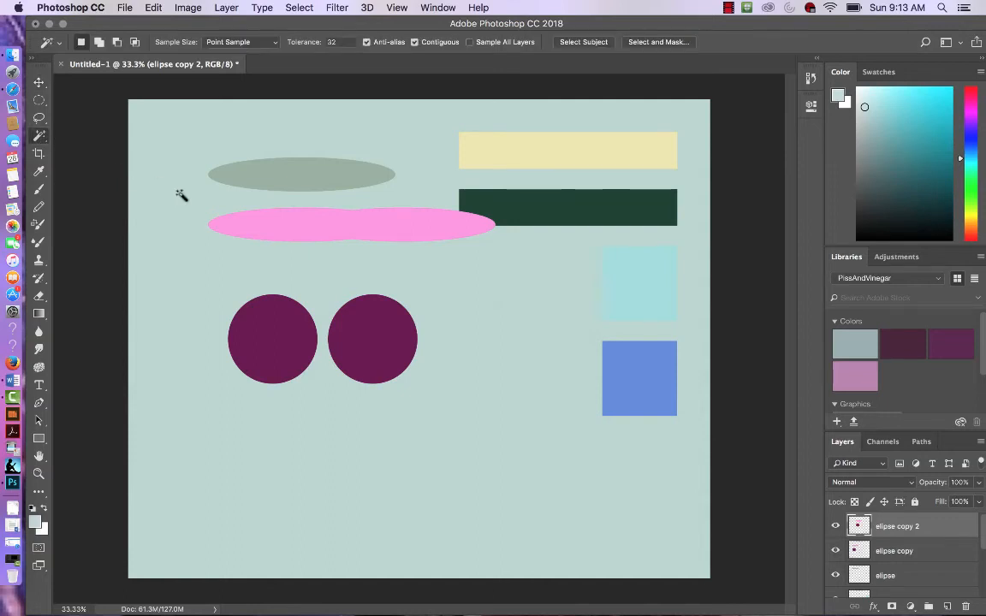
{"action": "left_click", "coordinate": [374, 342]}
{"action": "left_click", "coordinate": [154, 8]}
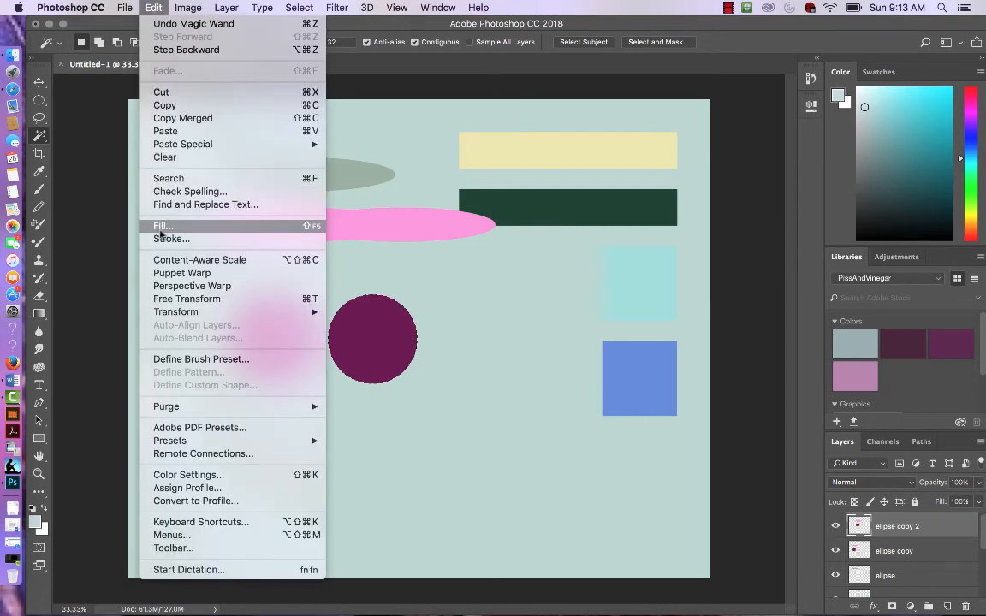
{"action": "left_click", "coordinate": [164, 227]}
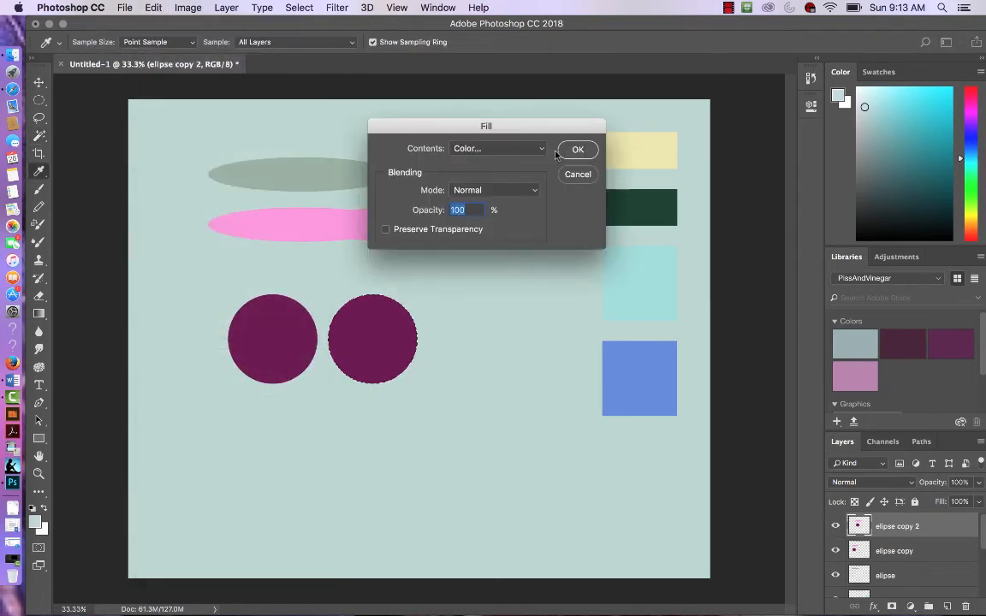
{"action": "left_click", "coordinate": [541, 150]}
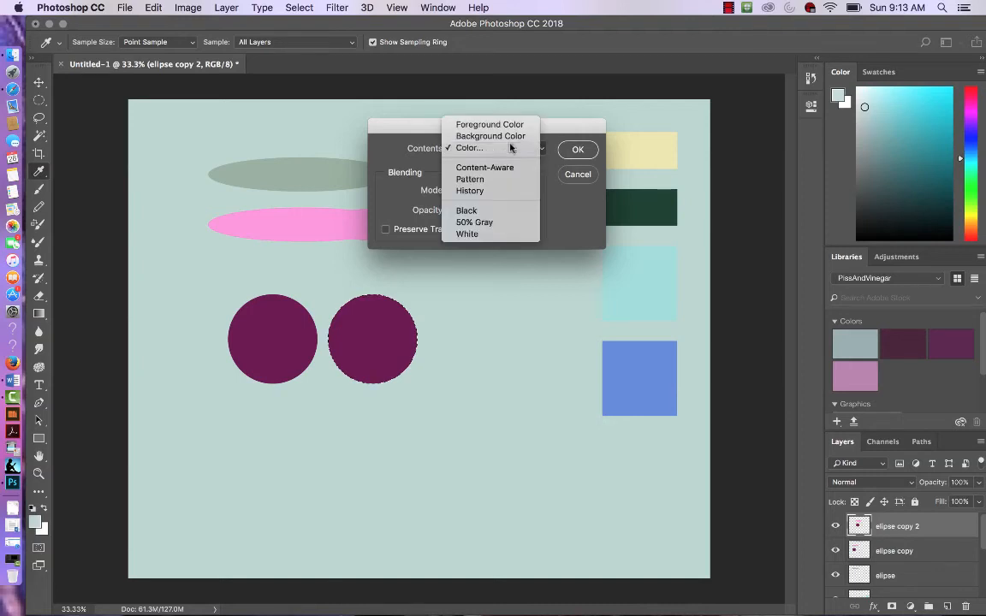
{"action": "left_click", "coordinate": [505, 148]}
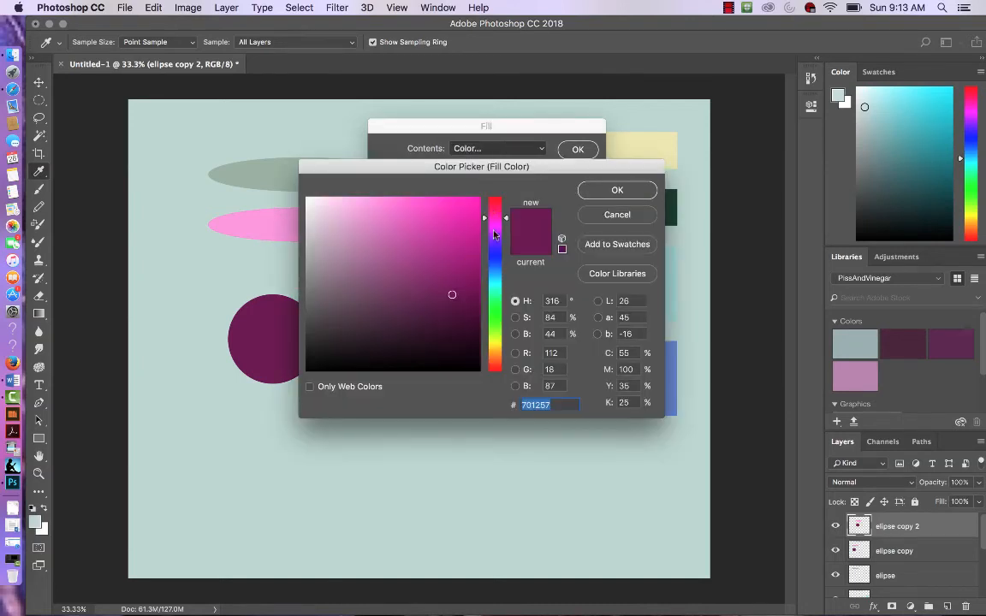
{"action": "left_click", "coordinate": [495, 260]}
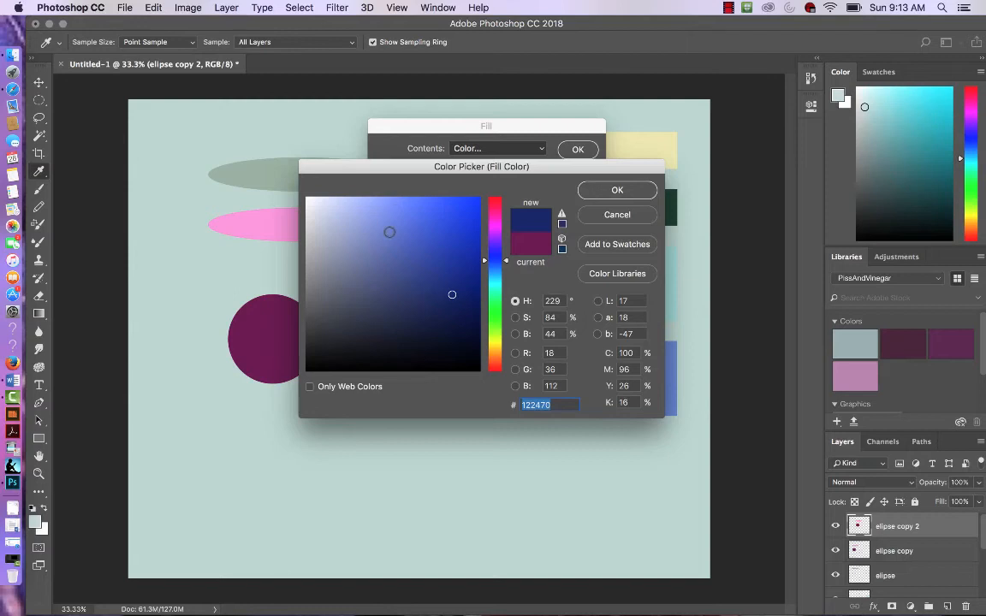
{"action": "left_click", "coordinate": [588, 184]}
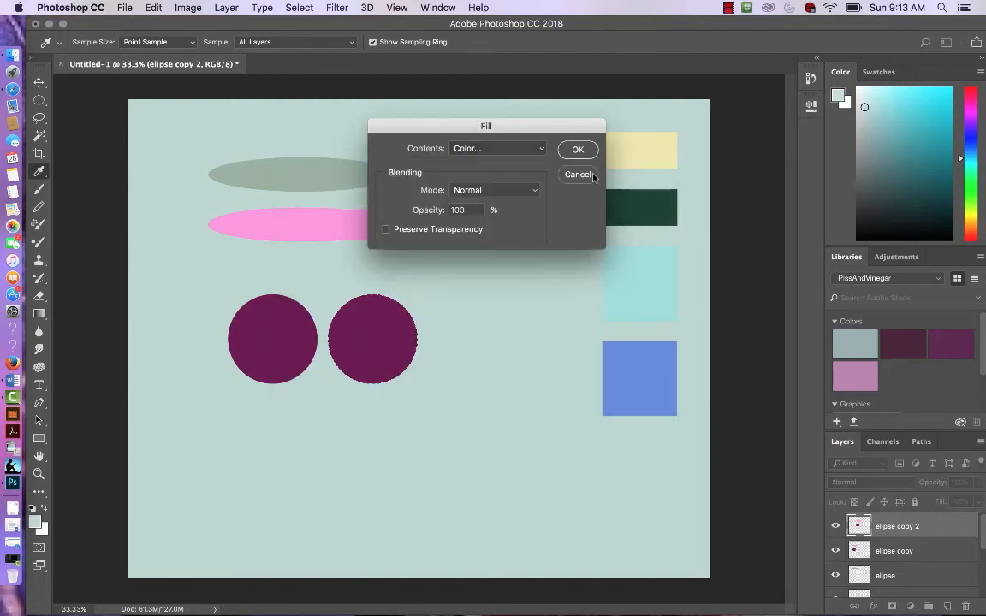
{"action": "left_click", "coordinate": [577, 151]}
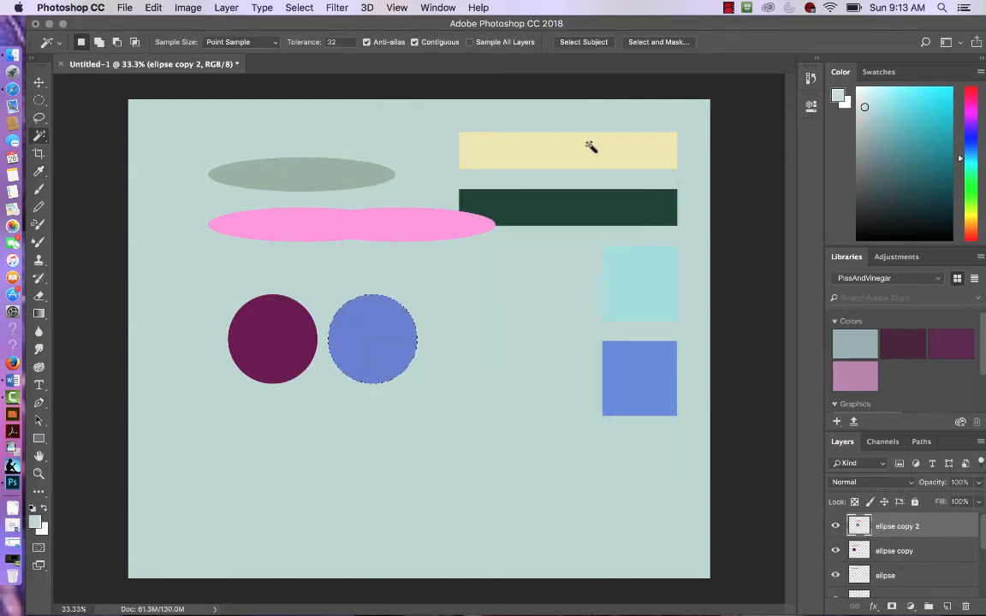
Step: Deselect and move the copied pink ellipse and blue circle down and to the right
{"action": "key", "text": "super+d"}
{"action": "key", "text": "v"}
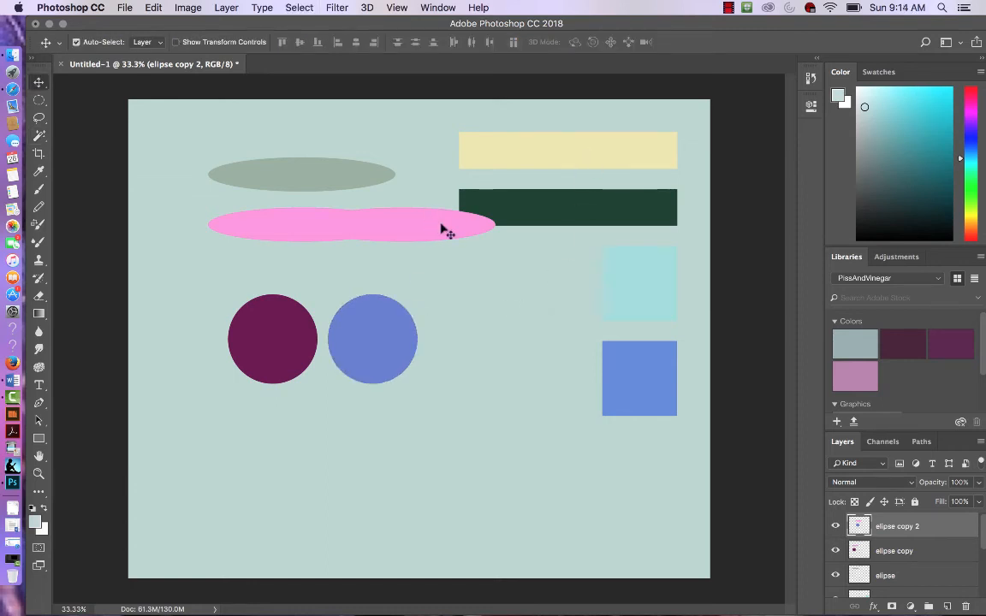
{"action": "left_click_drag", "start_coordinate": [440, 220], "coordinate": [473, 282]}
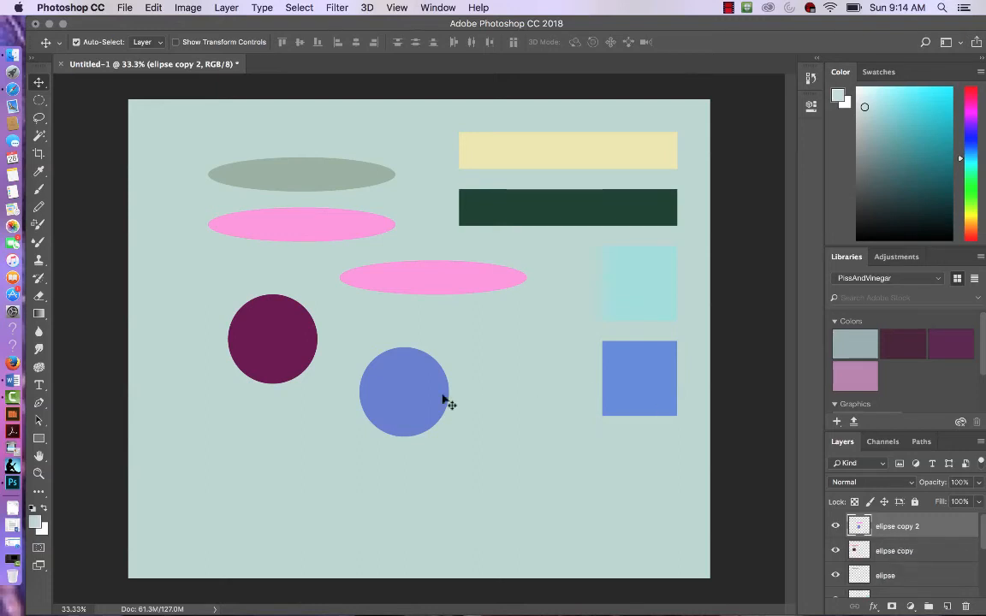
{"action": "left_click_drag", "start_coordinate": [425, 396], "coordinate": [451, 389]}
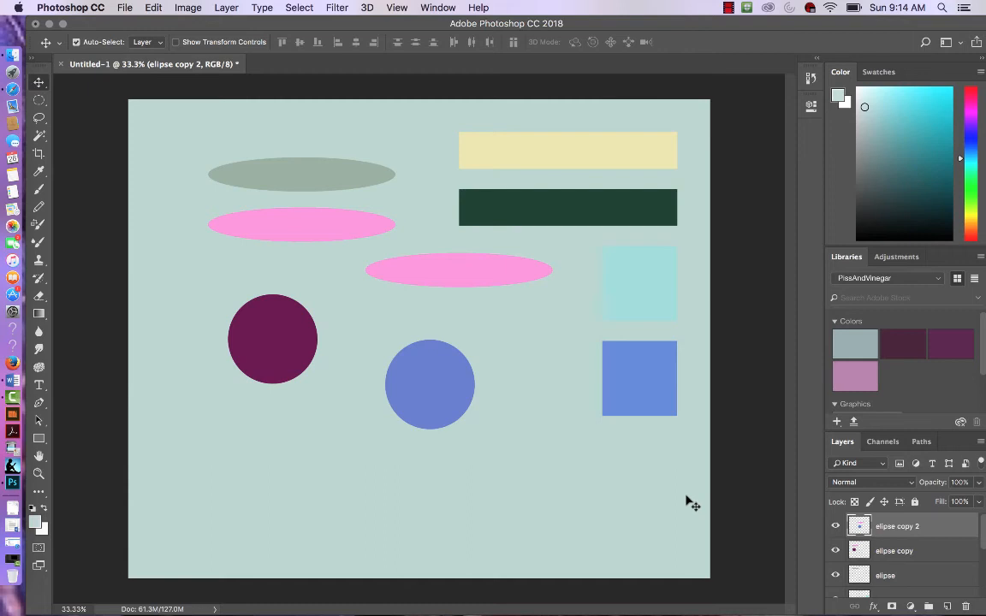
Step: Step backward through the history to remove both purple circles and their circular selection
{"action": "key", "text": "super+alt+z"}
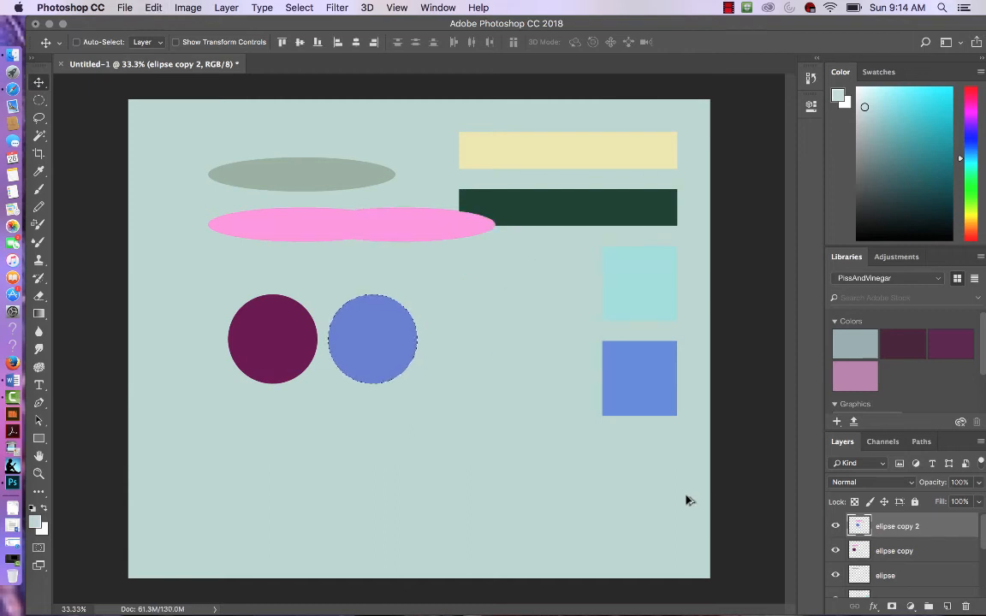
{"action": "key", "text": "super+alt+z"}
{"action": "key", "text": "super+alt+z"}
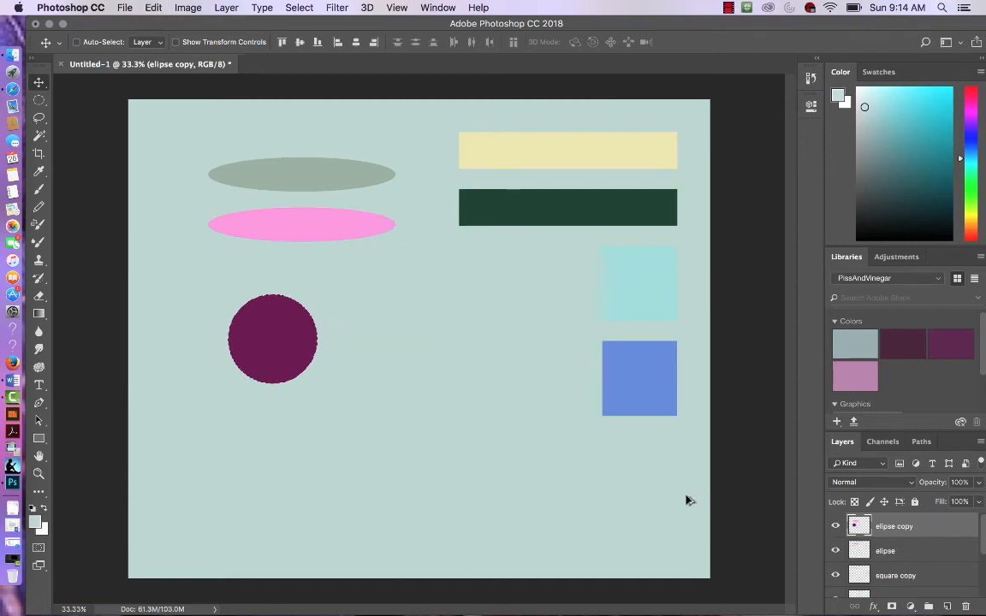
{"action": "key", "text": "super+alt+z"}
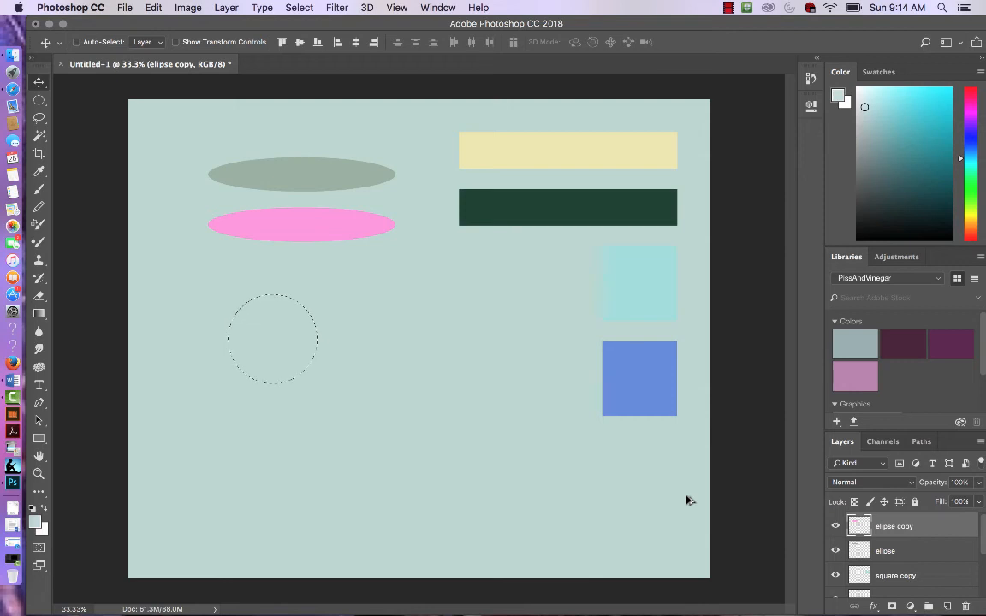
{"action": "key", "text": "super+alt+z"}
Step: Create a new layer and rename it circle
{"action": "key", "text": "super+shift+alt+n"}
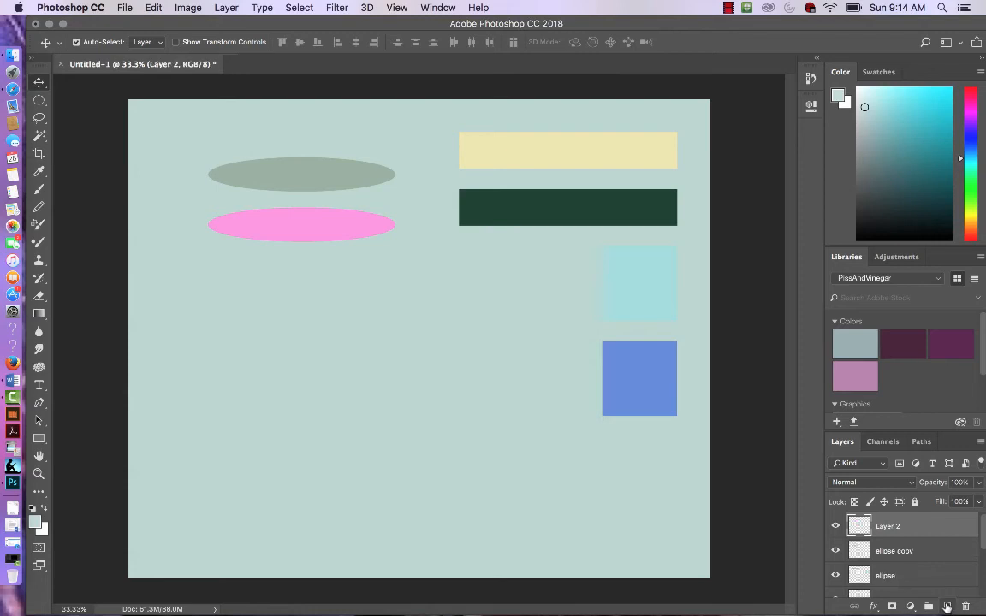
{"action": "double_click", "coordinate": [888, 526]}
{"action": "type", "text": "circle"}
{"action": "key", "text": "Return"}
Step: Draw a circular selection below the pink ellipse with the Elliptical Marquee Tool and fill it with blue, 6a7ccb
{"action": "left_click", "coordinate": [38, 101]}
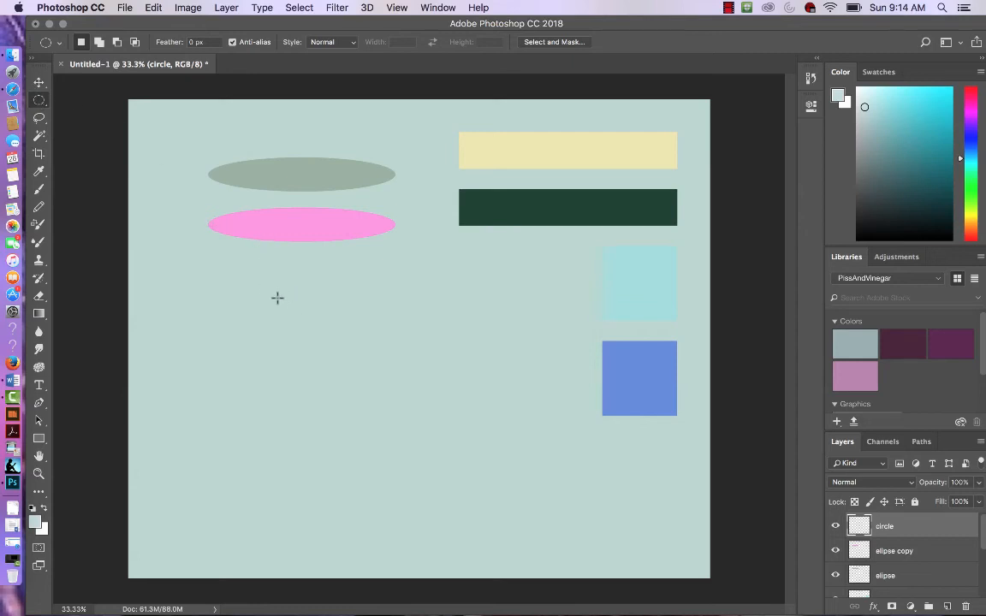
{"action": "left_click_drag", "start_coordinate": [277, 297], "coordinate": [336, 333]}
{"action": "left_click", "coordinate": [155, 10]}
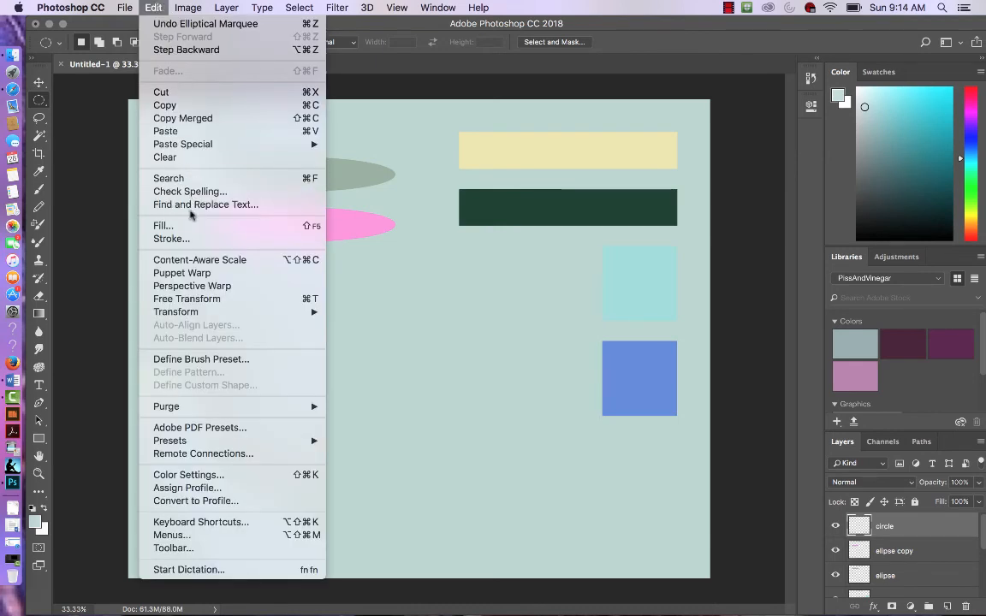
{"action": "left_click", "coordinate": [165, 225]}
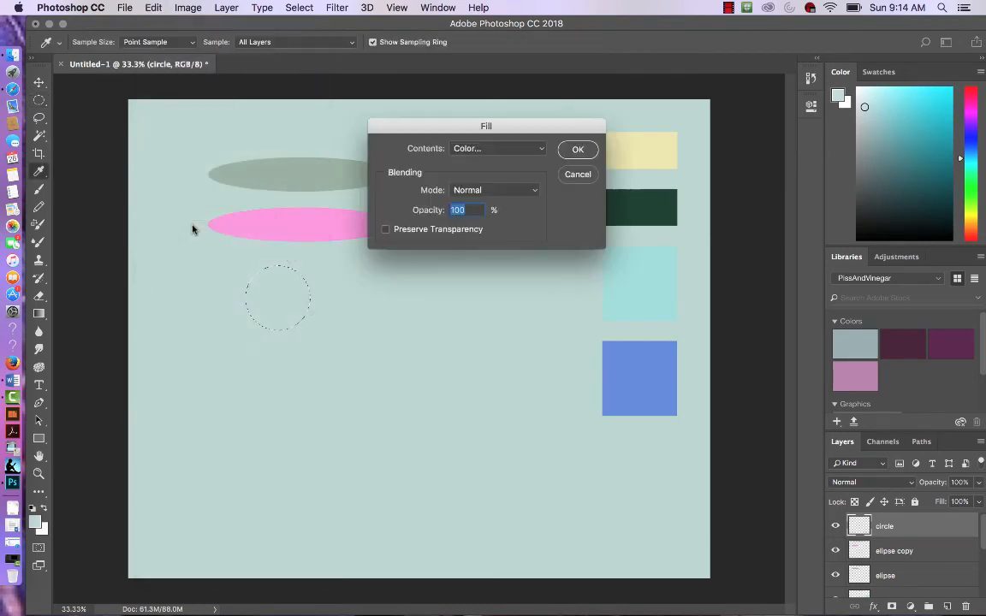
{"action": "left_click", "coordinate": [516, 151]}
{"action": "left_click", "coordinate": [510, 154]}
{"action": "left_click", "coordinate": [508, 151]}
{"action": "left_click", "coordinate": [507, 150]}
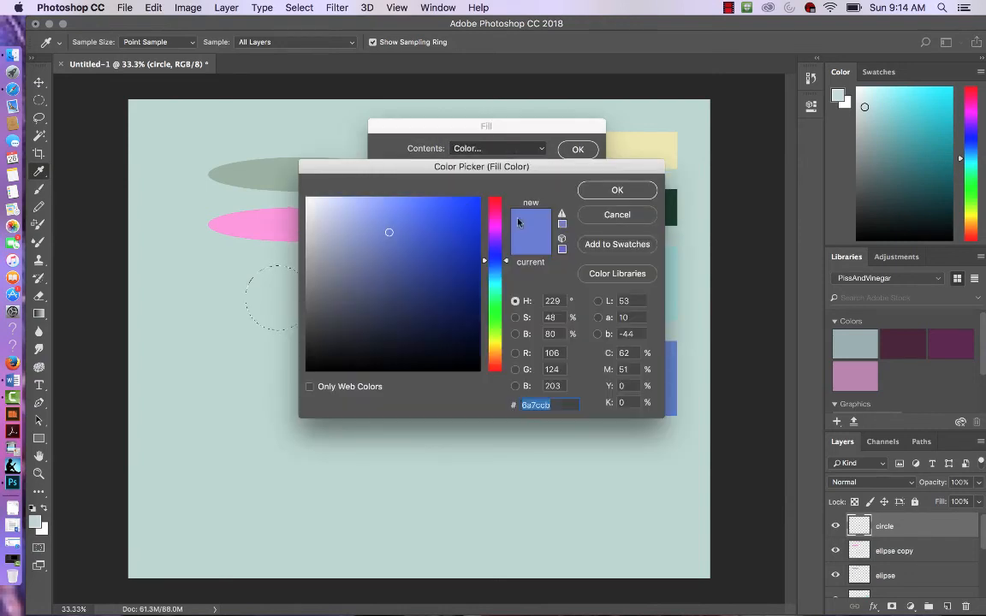
{"action": "left_click", "coordinate": [617, 192]}
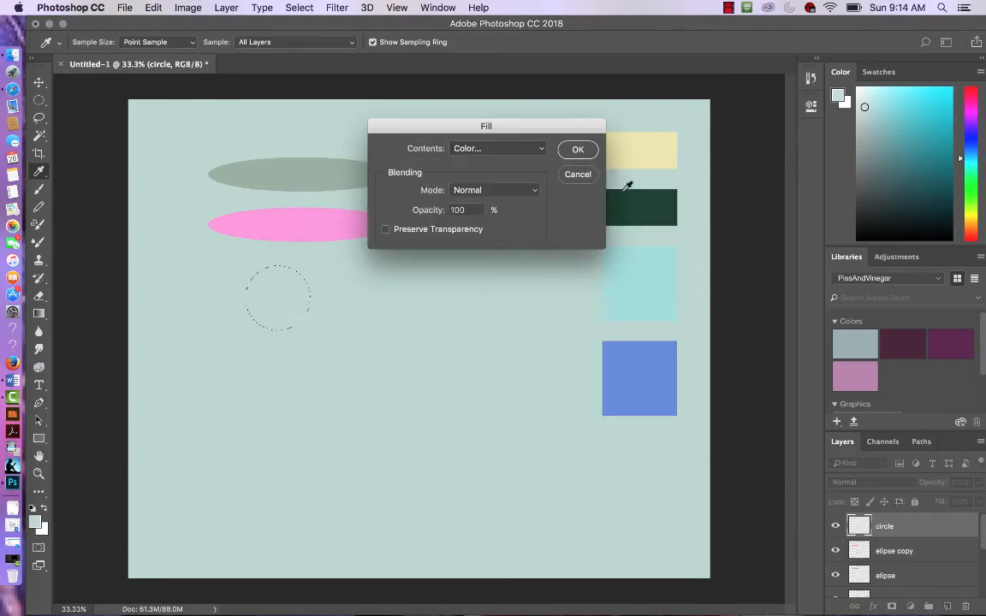
{"action": "left_click", "coordinate": [579, 150]}
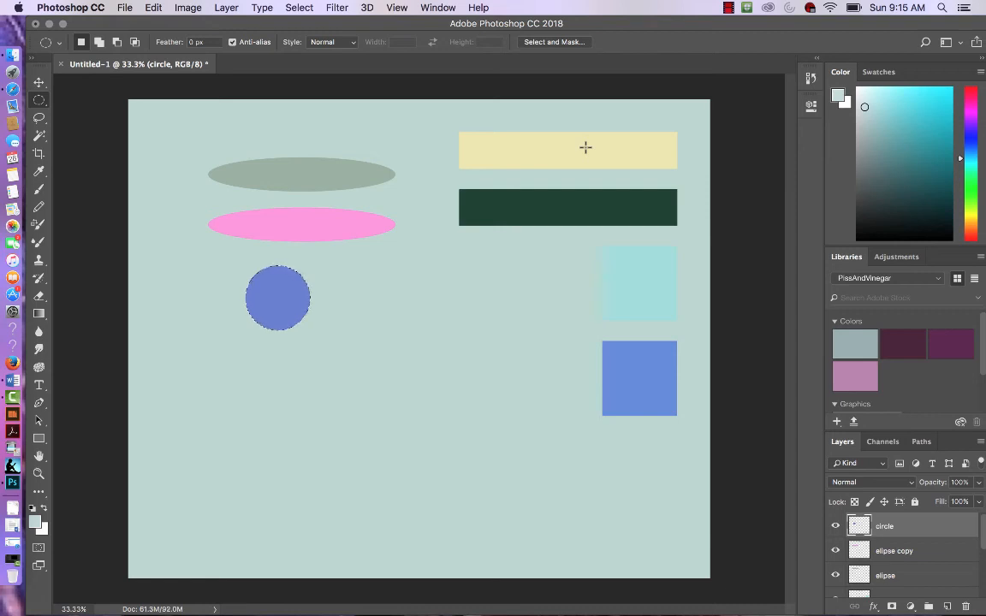
Step: Deselect and duplicate the blue circle, placing the copy just to its right
{"action": "key", "text": "super+d"}
{"action": "key", "text": "v"}
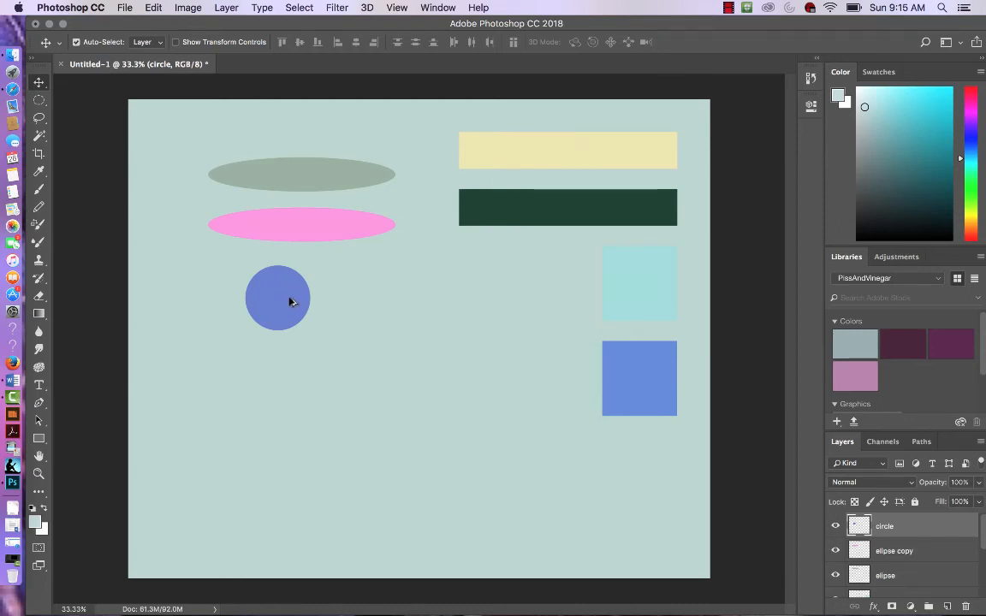
{"action": "left_click_drag", "start_coordinate": [290, 301], "coordinate": [370, 302]}
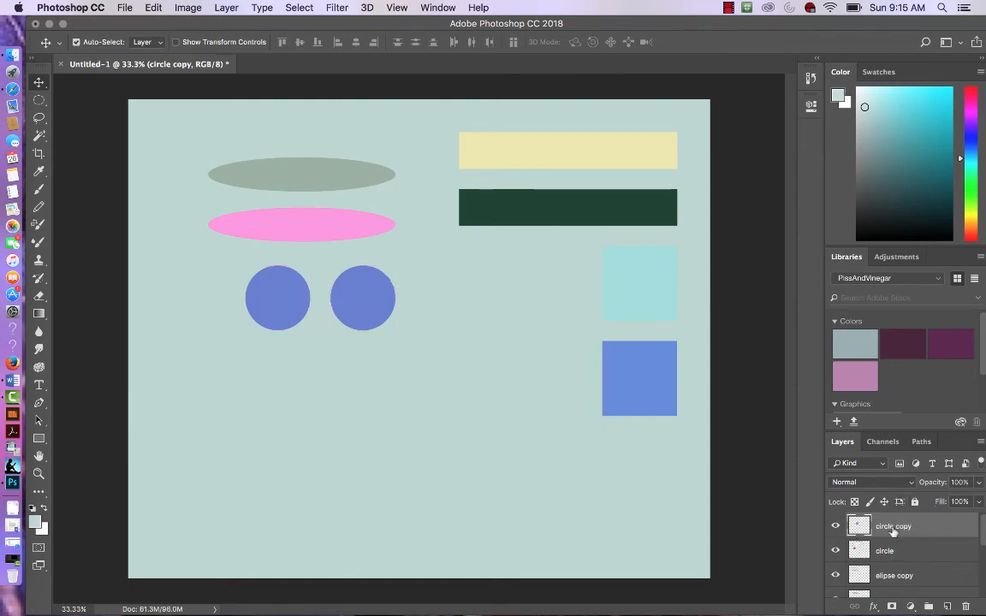
Step: Select the copied circle with the Magic Wand Tool and fill it with light blue, 8fc7ce
{"action": "left_click", "coordinate": [40, 137]}
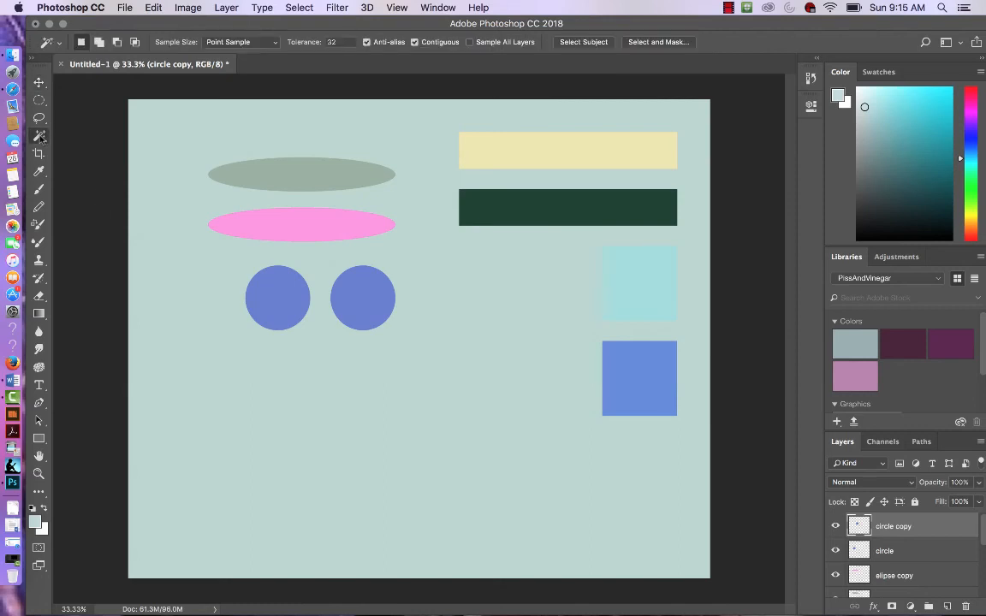
{"action": "left_click", "coordinate": [365, 310]}
{"action": "left_click", "coordinate": [153, 8]}
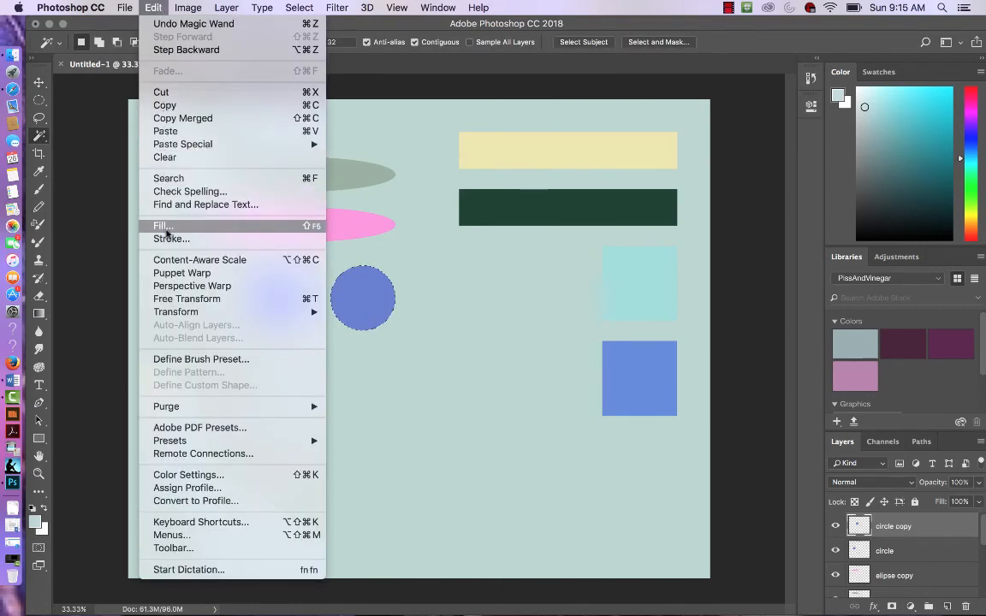
{"action": "left_click", "coordinate": [166, 228]}
{"action": "left_click", "coordinate": [541, 149]}
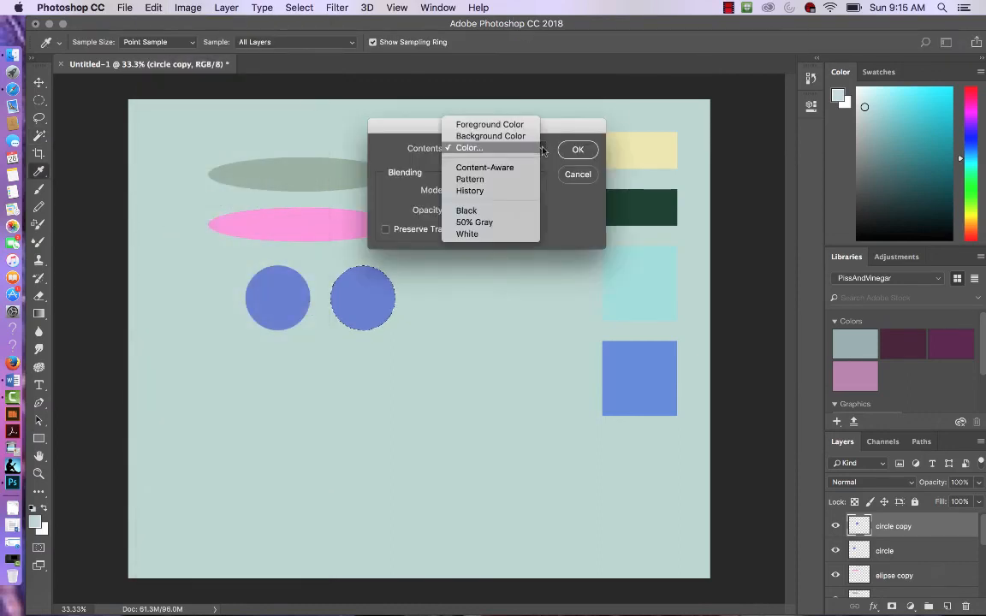
{"action": "left_click", "coordinate": [504, 149]}
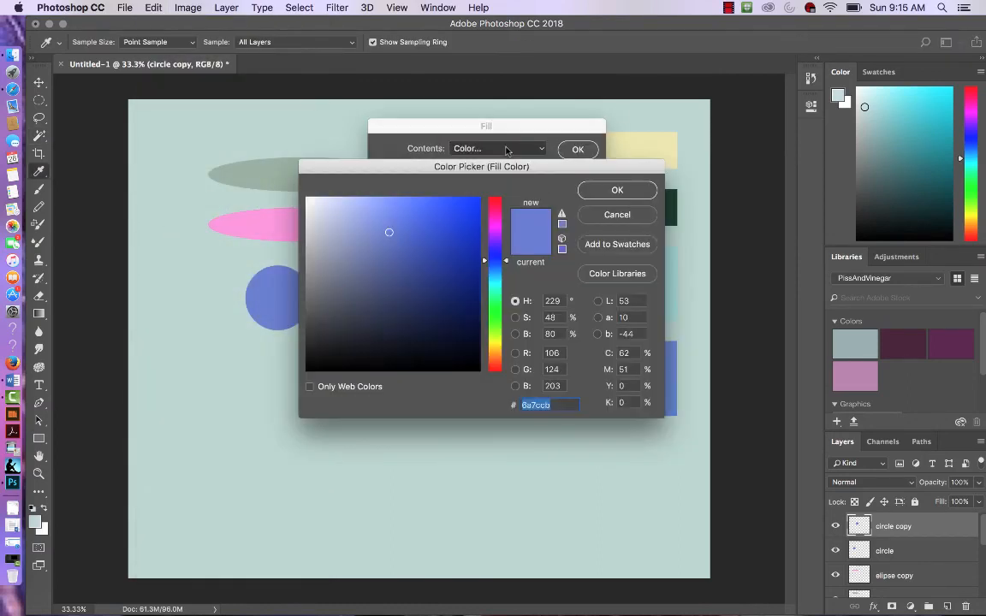
{"action": "left_click", "coordinate": [494, 281]}
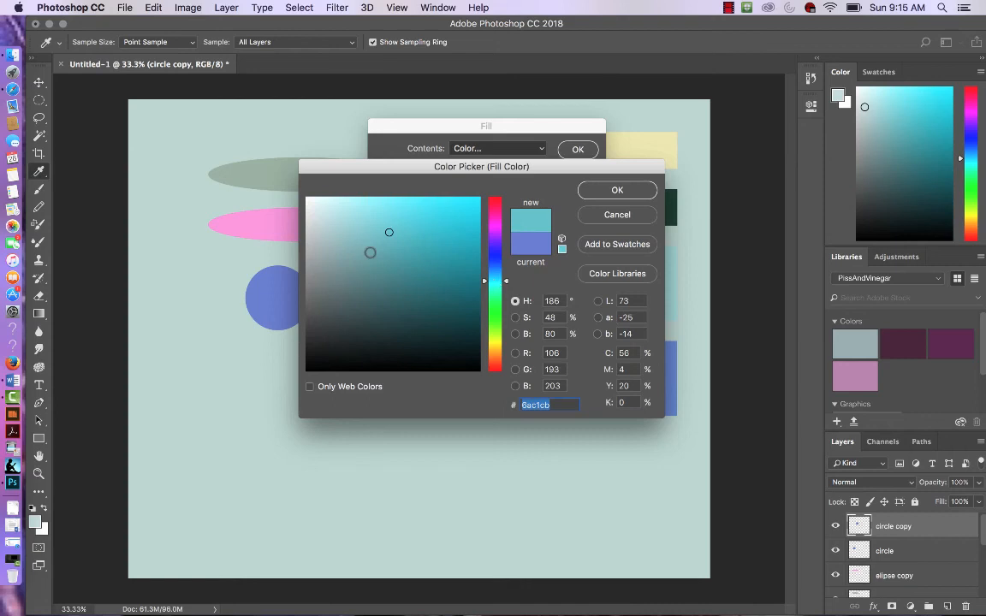
{"action": "left_click", "coordinate": [359, 229]}
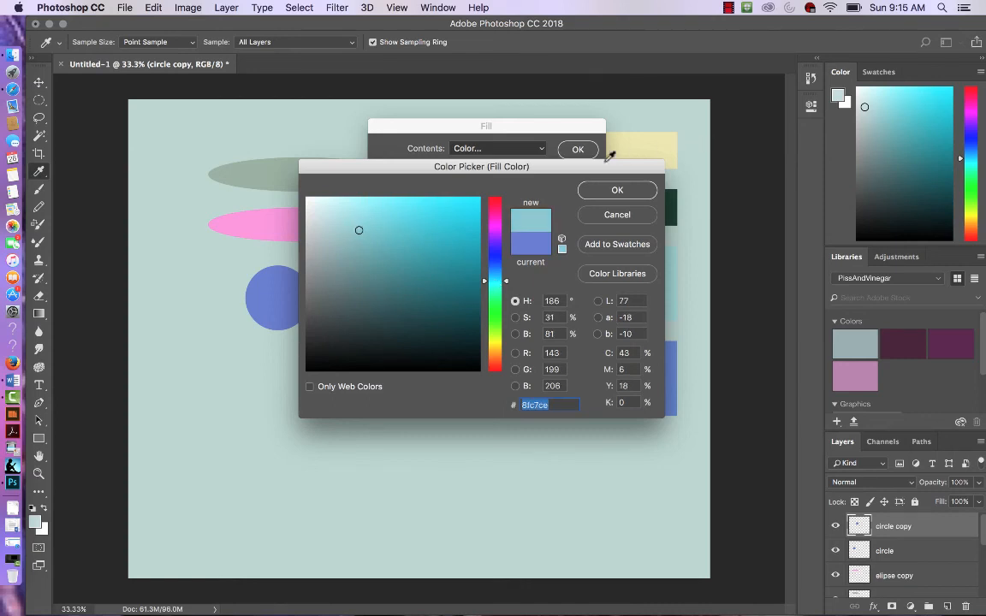
{"action": "left_click", "coordinate": [618, 191]}
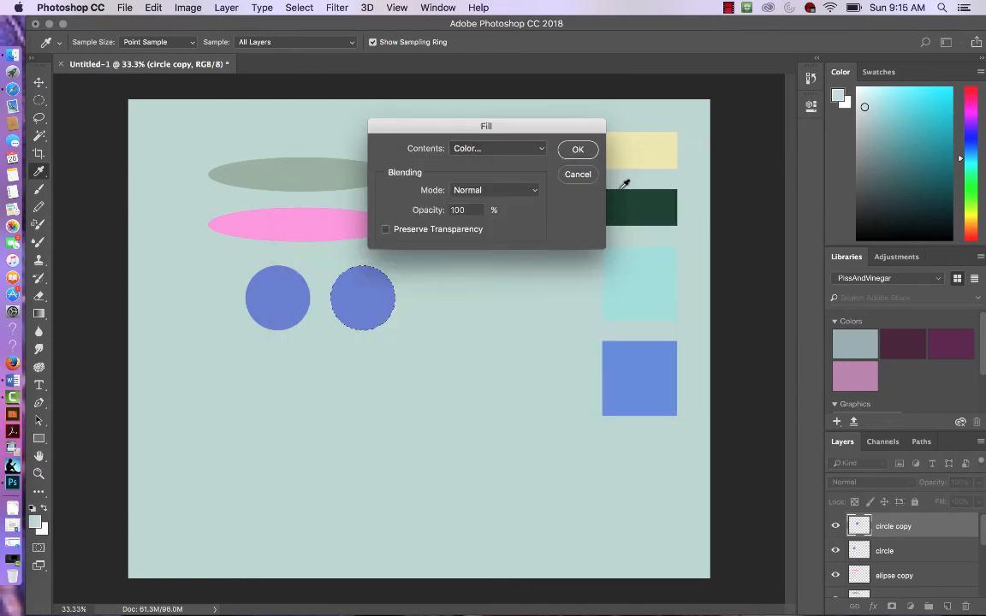
{"action": "left_click", "coordinate": [579, 150]}
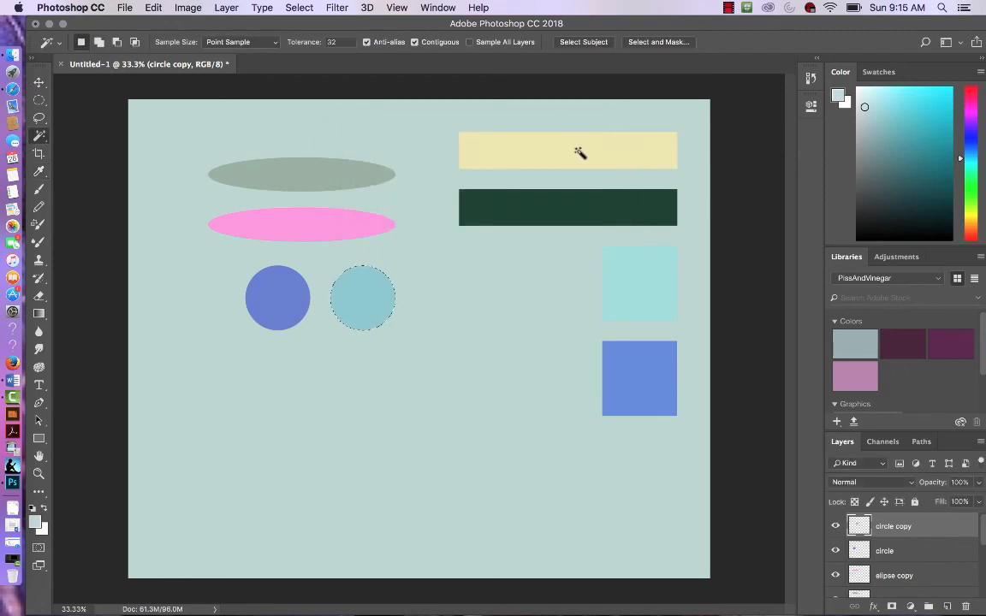
Step: Deselect, move the light blue circle below the blue circle, and place another duplicate of the blue circle beneath it
{"action": "key", "text": "super+d"}
{"action": "key", "text": "v"}
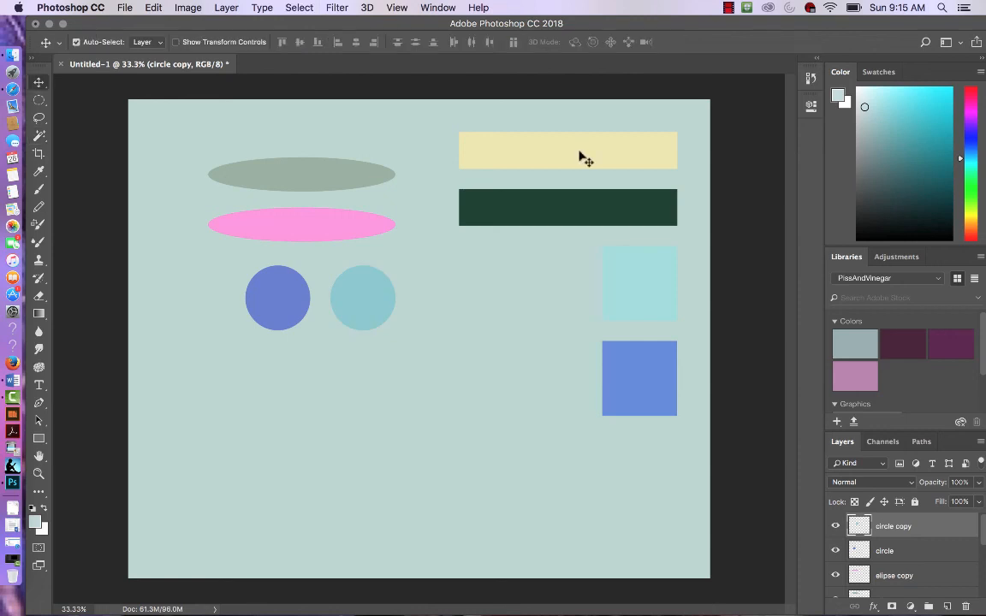
{"action": "left_click_drag", "start_coordinate": [366, 310], "coordinate": [272, 394]}
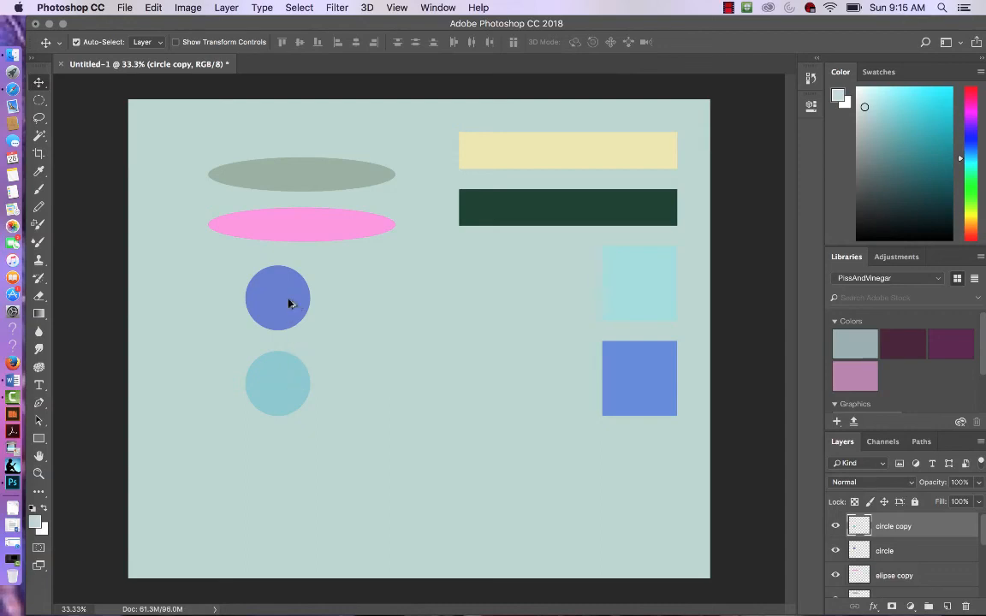
{"action": "left_click_drag", "start_coordinate": [288, 303], "coordinate": [290, 476]}
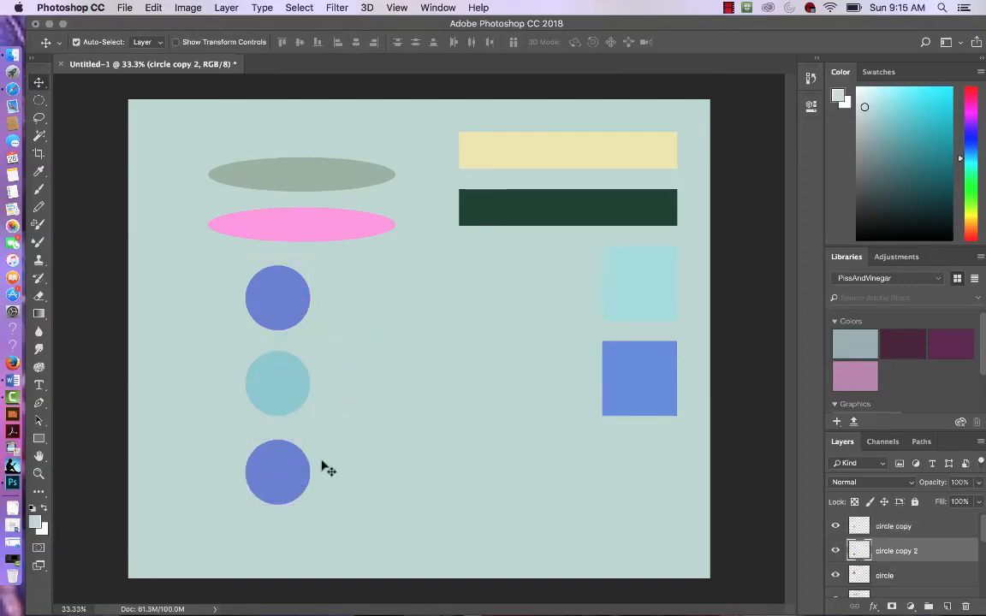
Step: Select all three circle layers together and shift the column of circles slightly to the right
{"action": "left_click", "coordinate": [913, 578]}
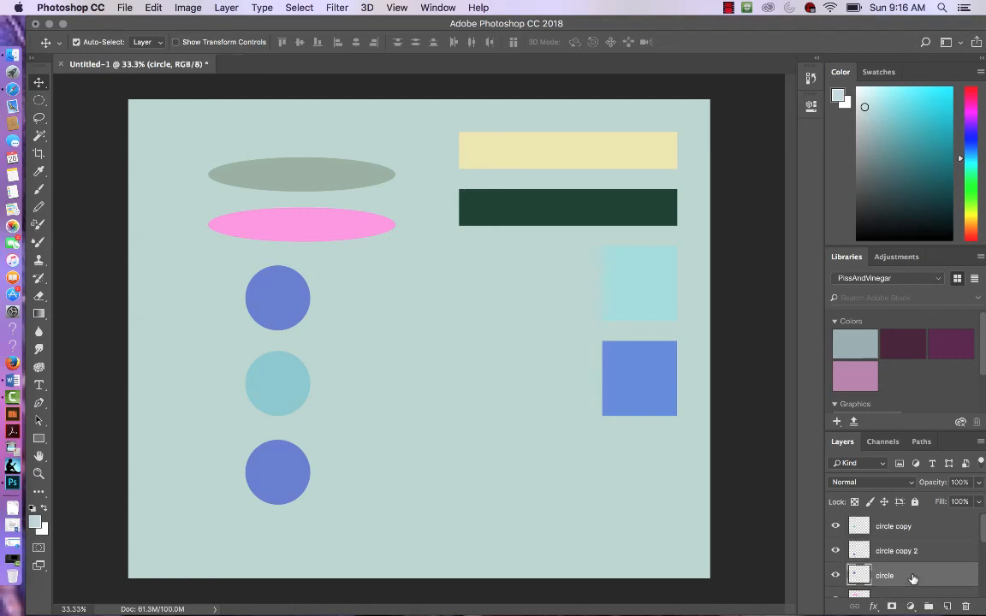
{"action": "left_click", "coordinate": [919, 528], "text": "shift"}
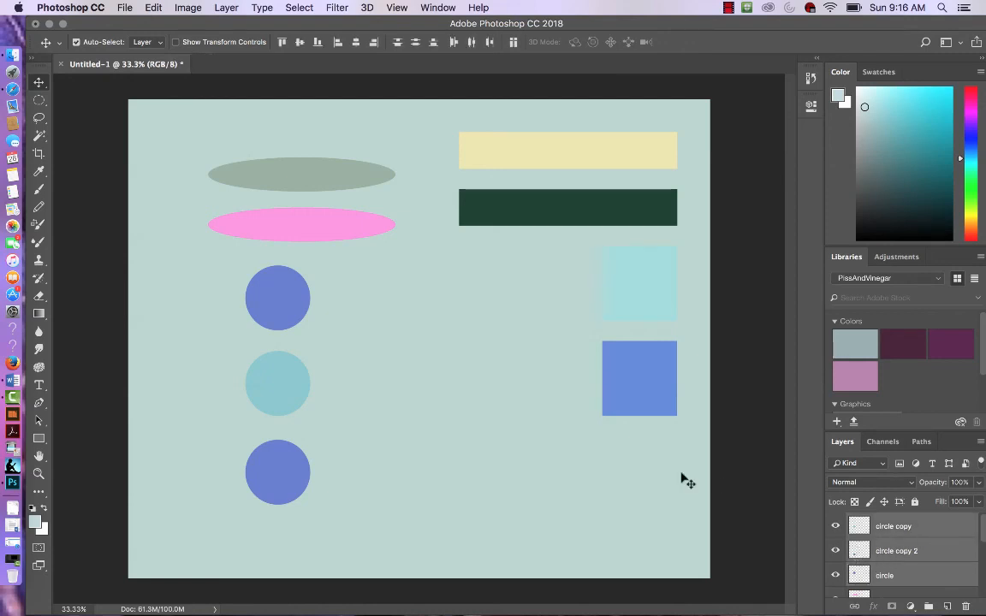
{"action": "left_click_drag", "start_coordinate": [299, 471], "coordinate": [398, 480]}
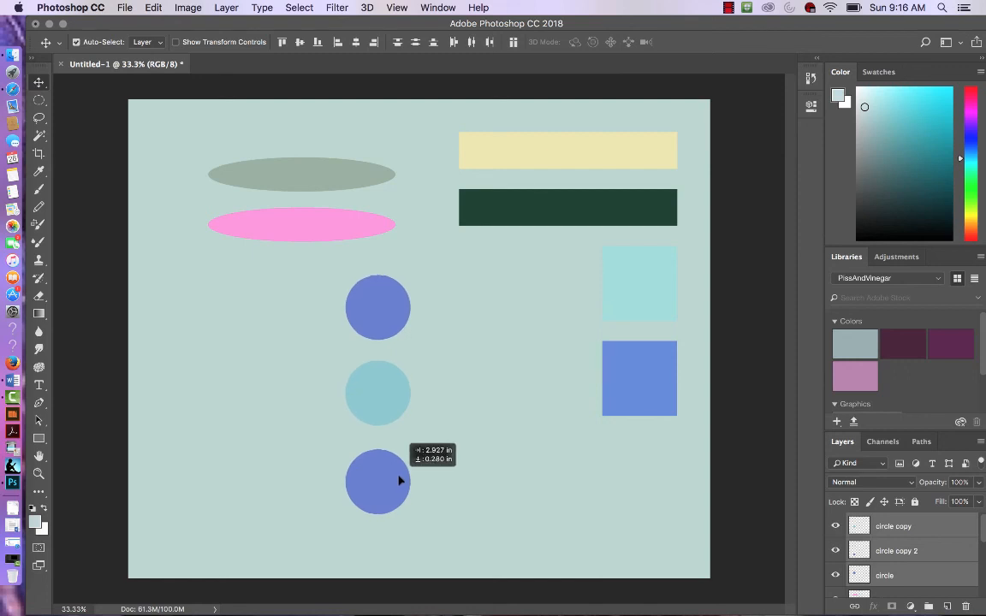
{"action": "left_click_drag", "start_coordinate": [398, 480], "coordinate": [313, 477]}
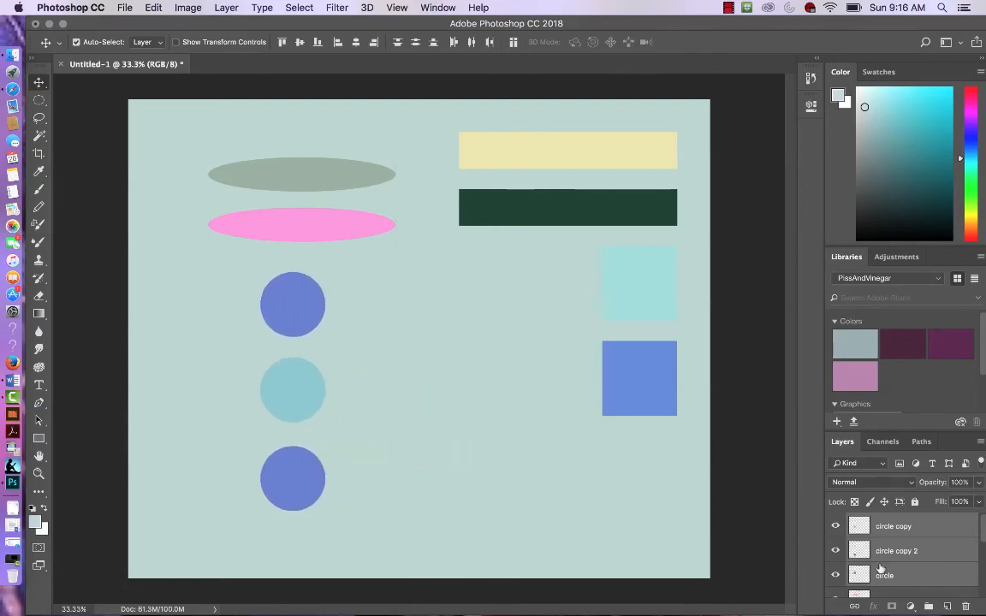
{"action": "left_click", "coordinate": [928, 529]}
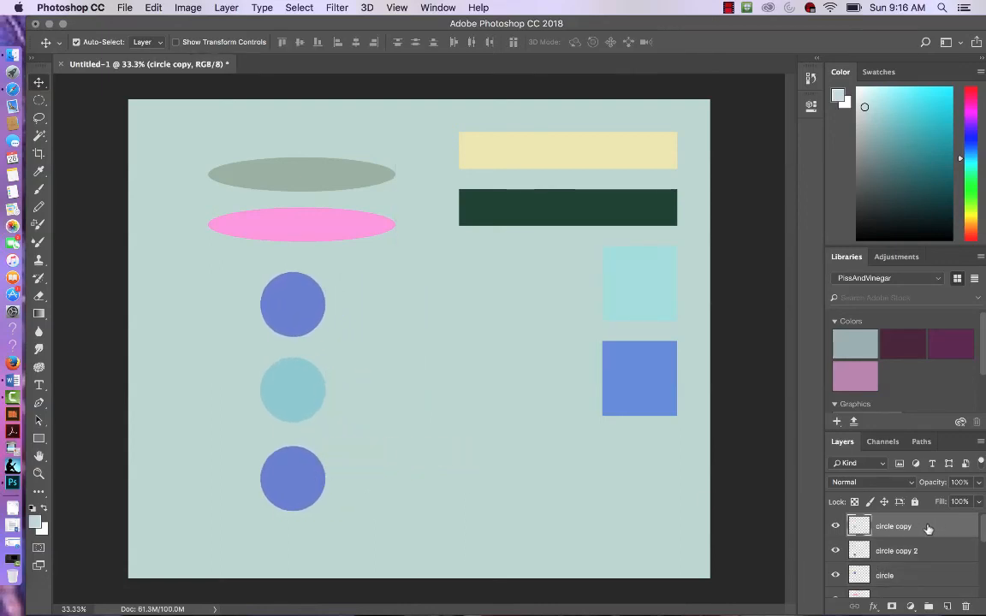
{"action": "scroll", "coordinate": [924, 534], "scroll_direction": "down", "scroll_amount": 5}
{"action": "scroll", "coordinate": [921, 539], "scroll_direction": "up", "scroll_amount": 4}
{"action": "scroll", "coordinate": [922, 539], "scroll_direction": "down", "scroll_amount": 5}
{"action": "scroll", "coordinate": [921, 539], "scroll_direction": "up", "scroll_amount": 5}
Step: Save the document to the Desktop as Photoshop Exercise One.psd, keeping Maximize Compatibility on
{"action": "left_click", "coordinate": [124, 8]}
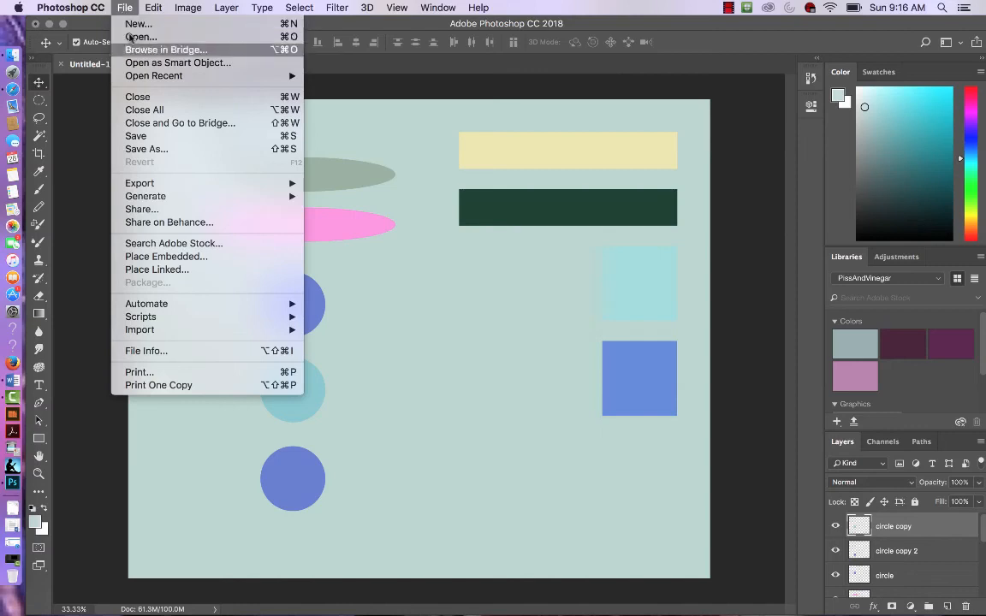
{"action": "left_click", "coordinate": [138, 136]}
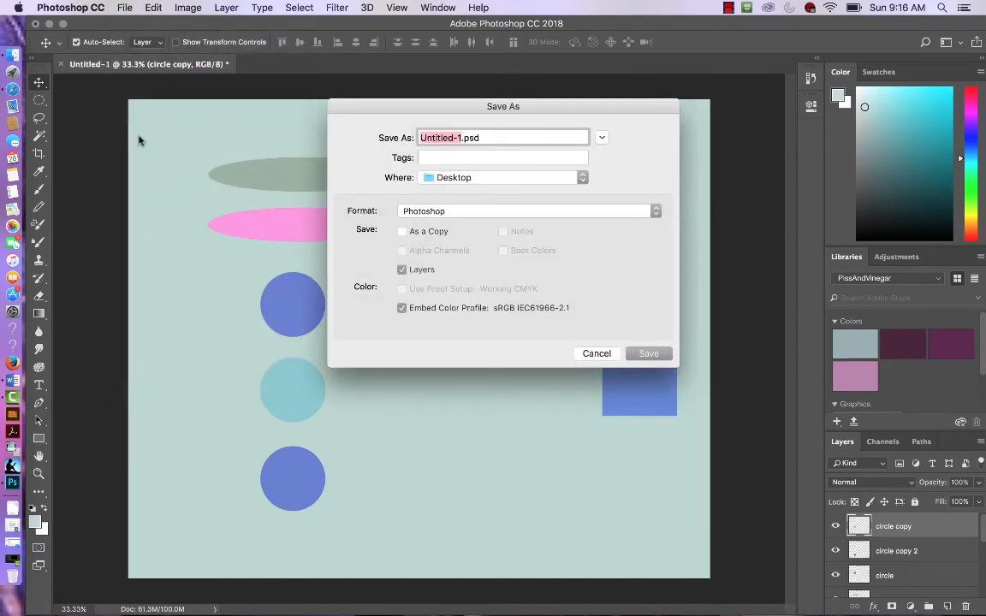
{"action": "type", "text": "Photoshop "}
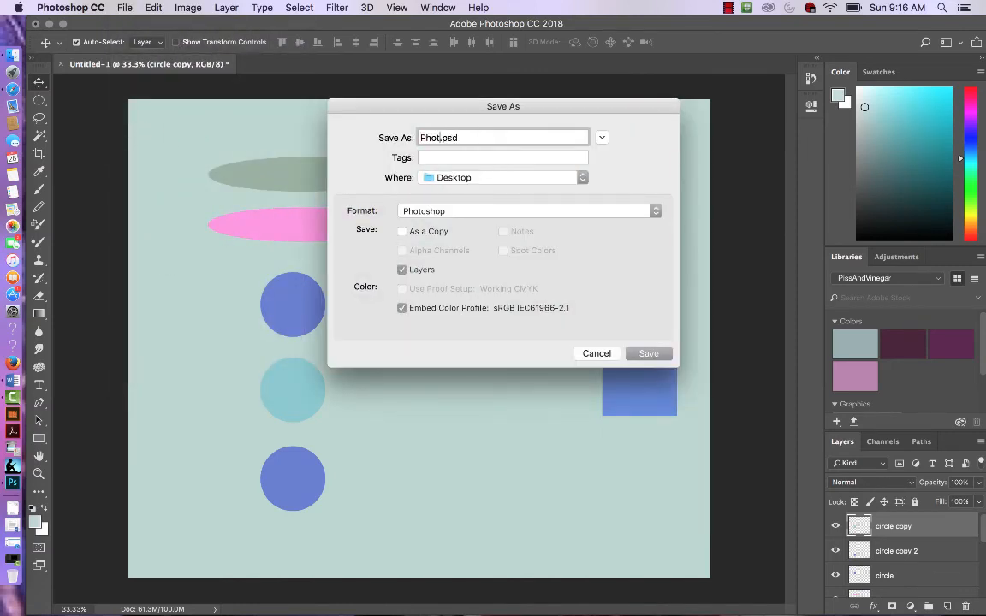
{"action": "type", "text": "Exercise One"}
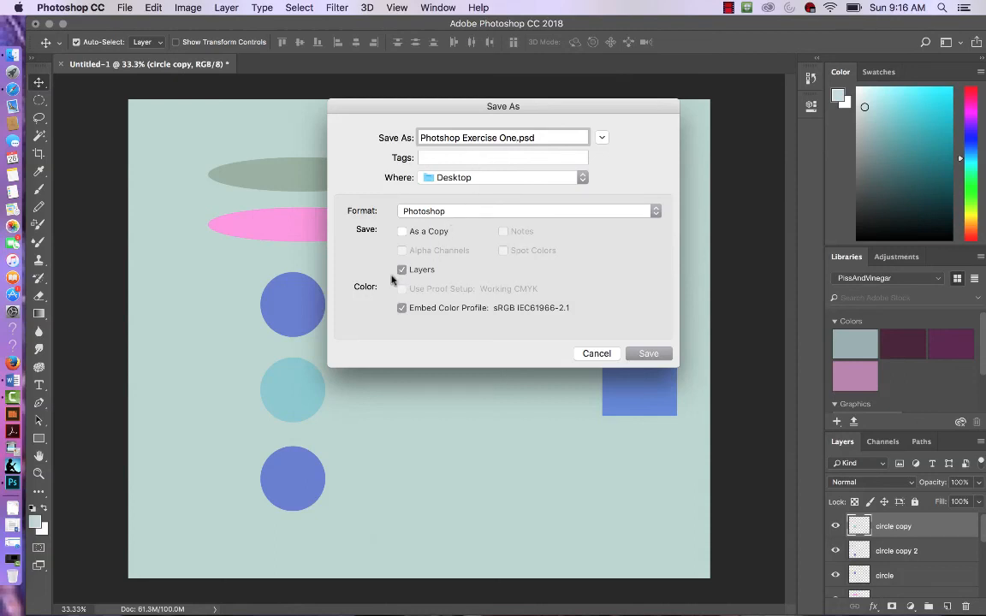
{"action": "left_click", "coordinate": [654, 353]}
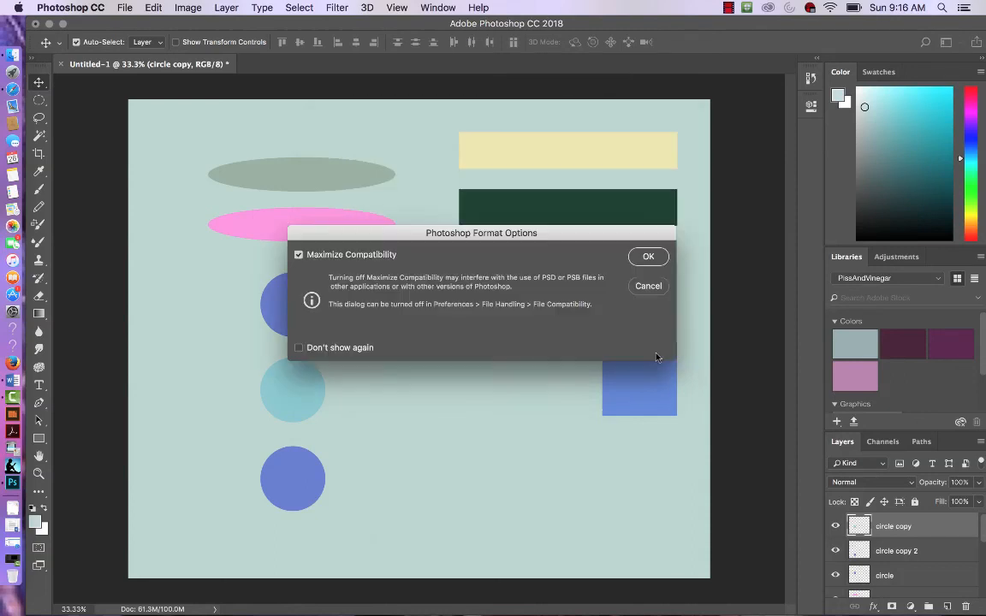
{"action": "left_click", "coordinate": [650, 257]}
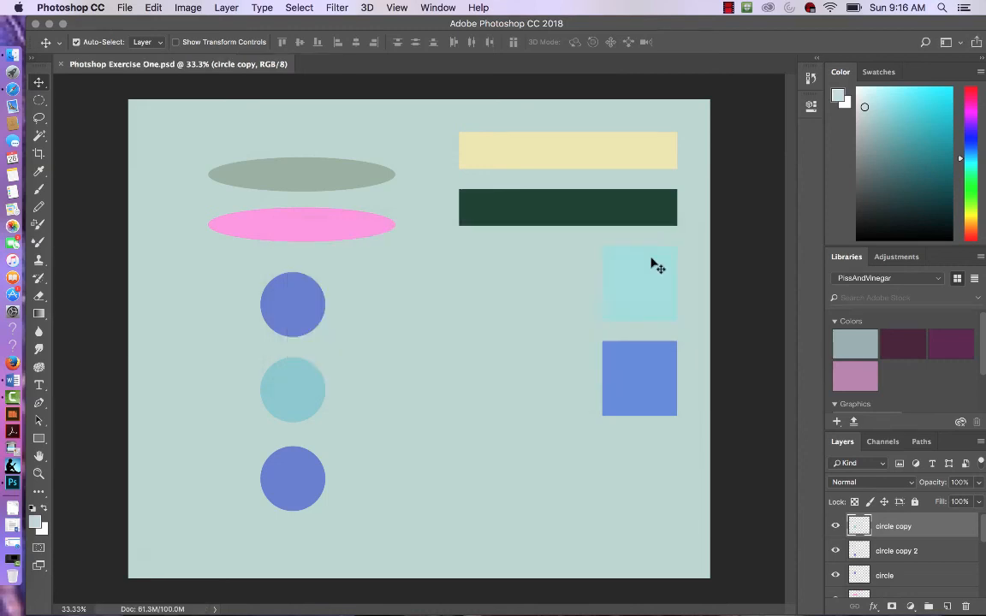